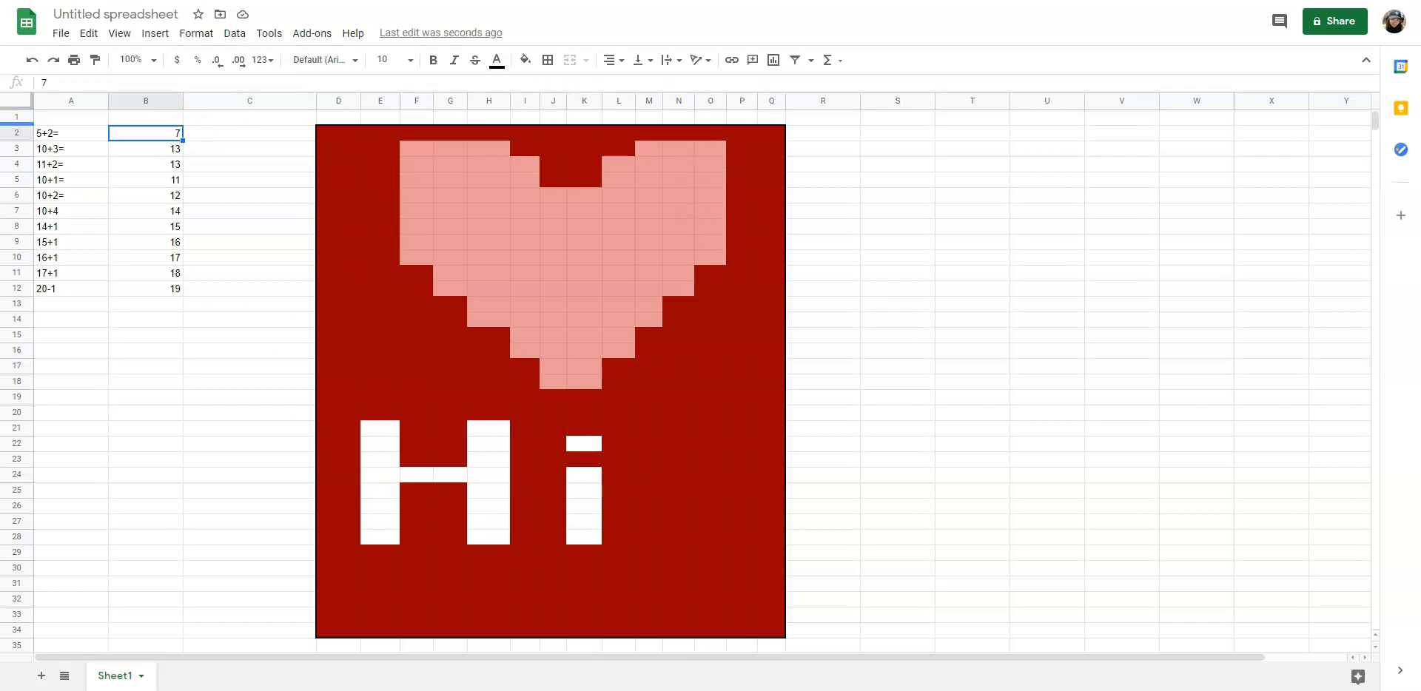
pyautogui.moveTo(53, 132); pyautogui.dragTo(67, 292)
pyautogui.click(178, 133)
pyautogui.moveTo(178, 134); pyautogui.dragTo(165, 289)
pyautogui.click(65, 134)
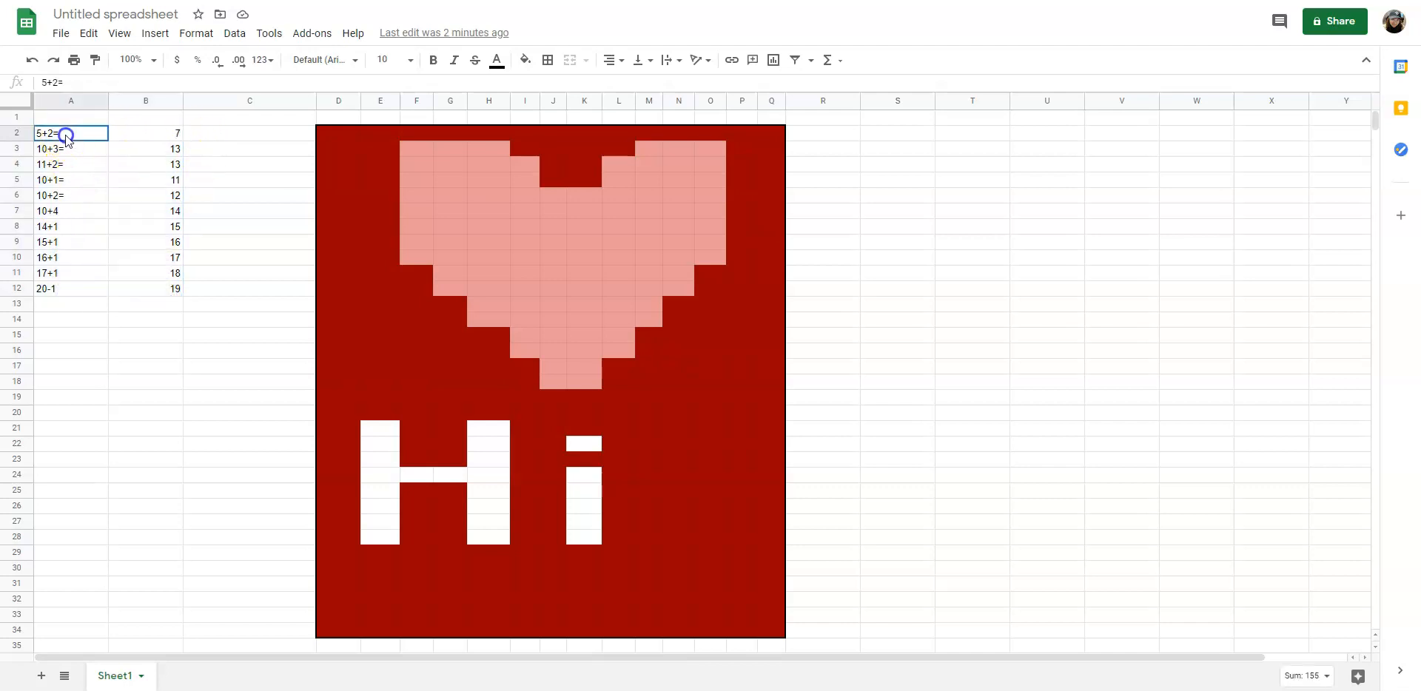
pyautogui.moveTo(65, 137); pyautogui.dragTo(70, 238)
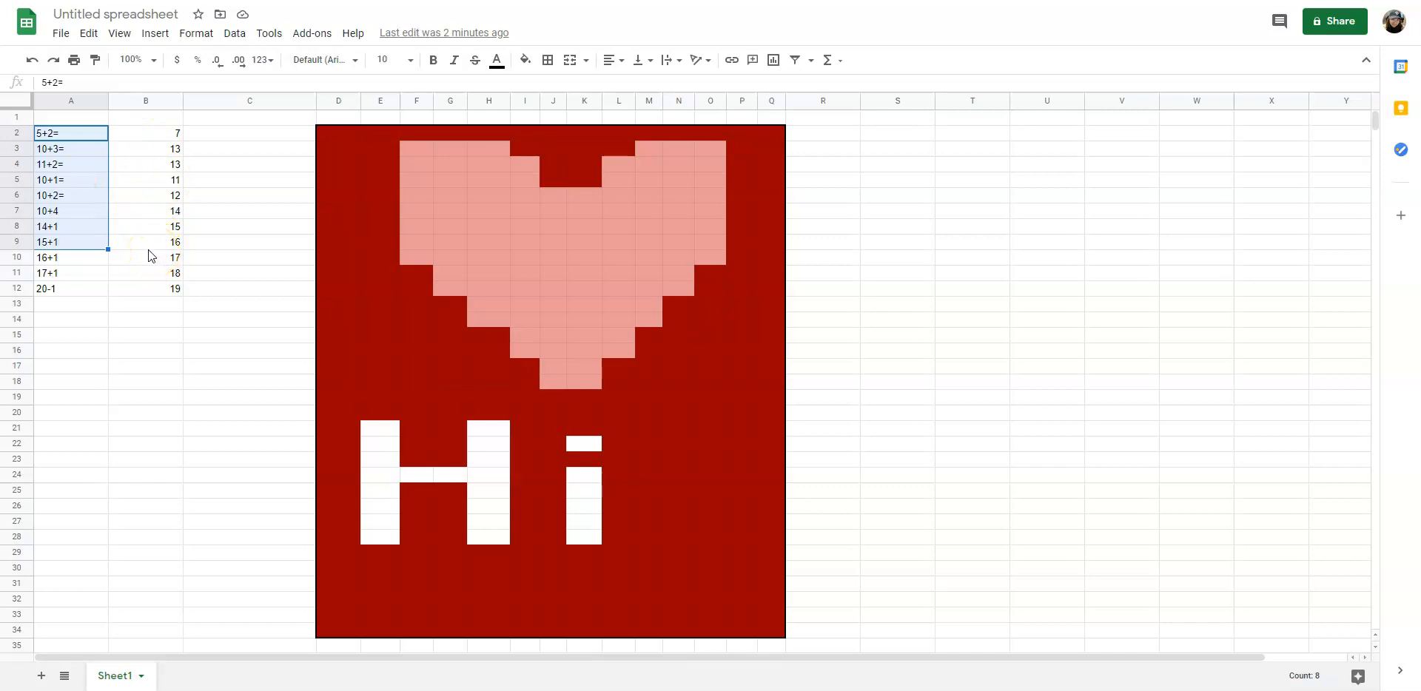
pyautogui.moveTo(63, 118); pyautogui.dragTo(232, 128)
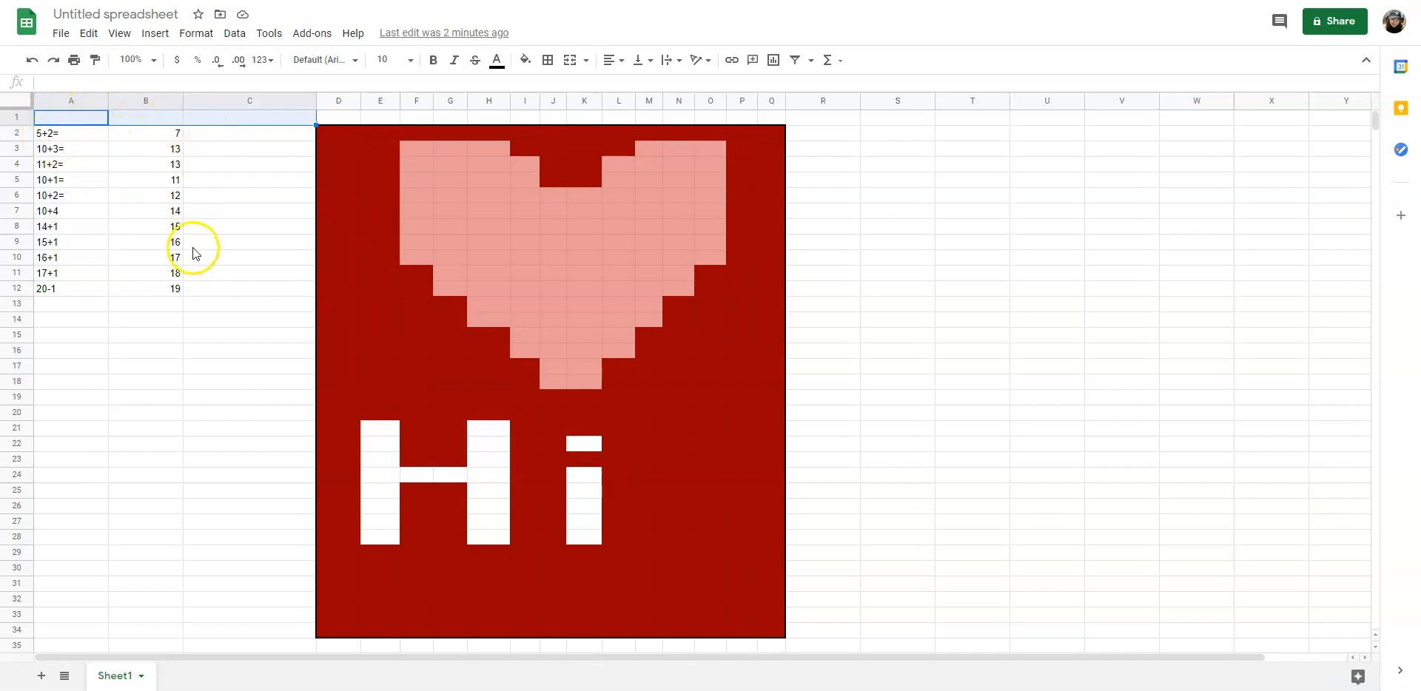
pyautogui.click(135, 256)
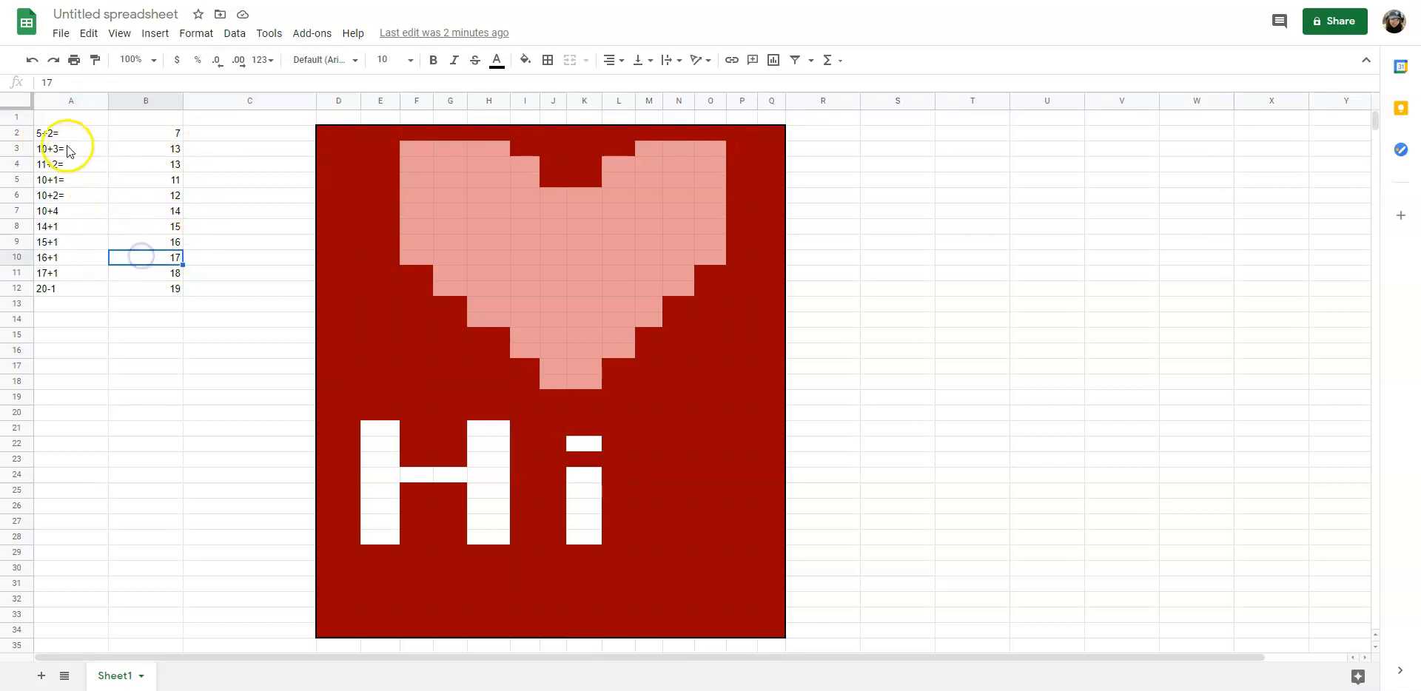
# Step: Create a conditional formatting rule for cell B2 with the picture's dark red as its fill colour
pyautogui.click(136, 135)
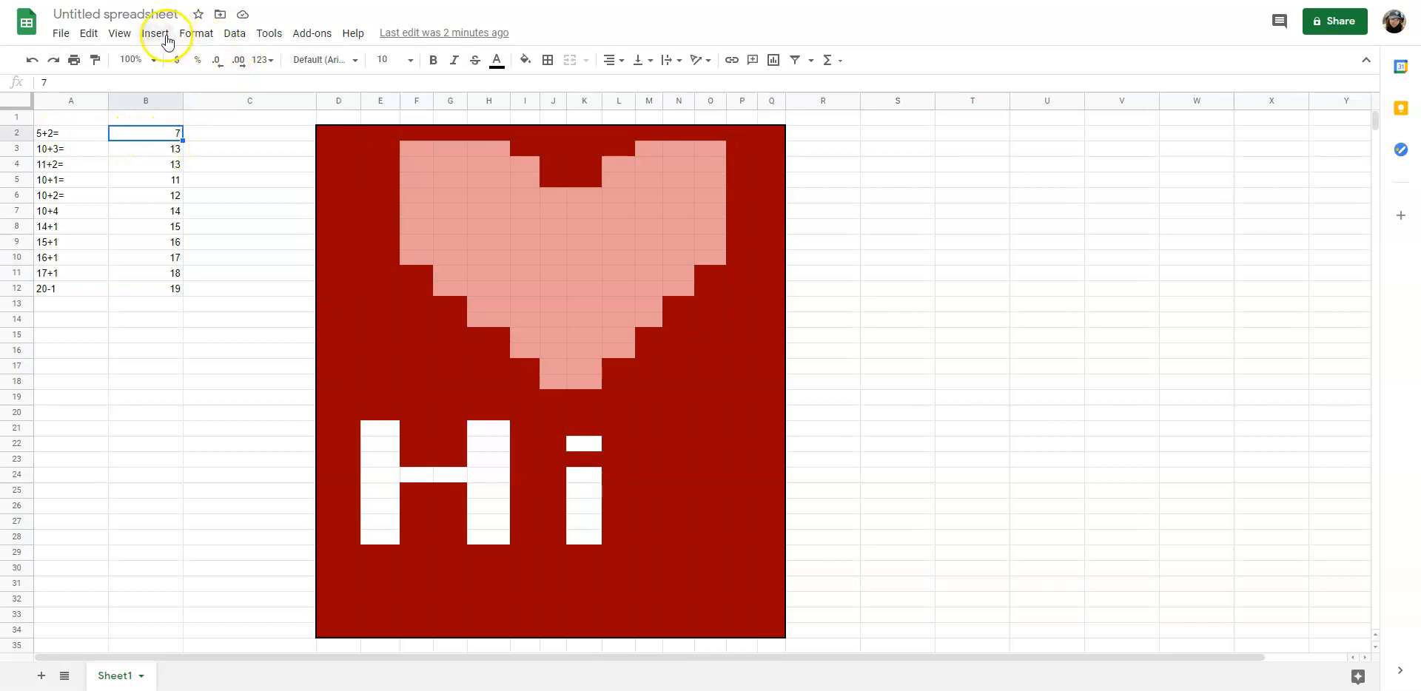
pyautogui.click(195, 34)
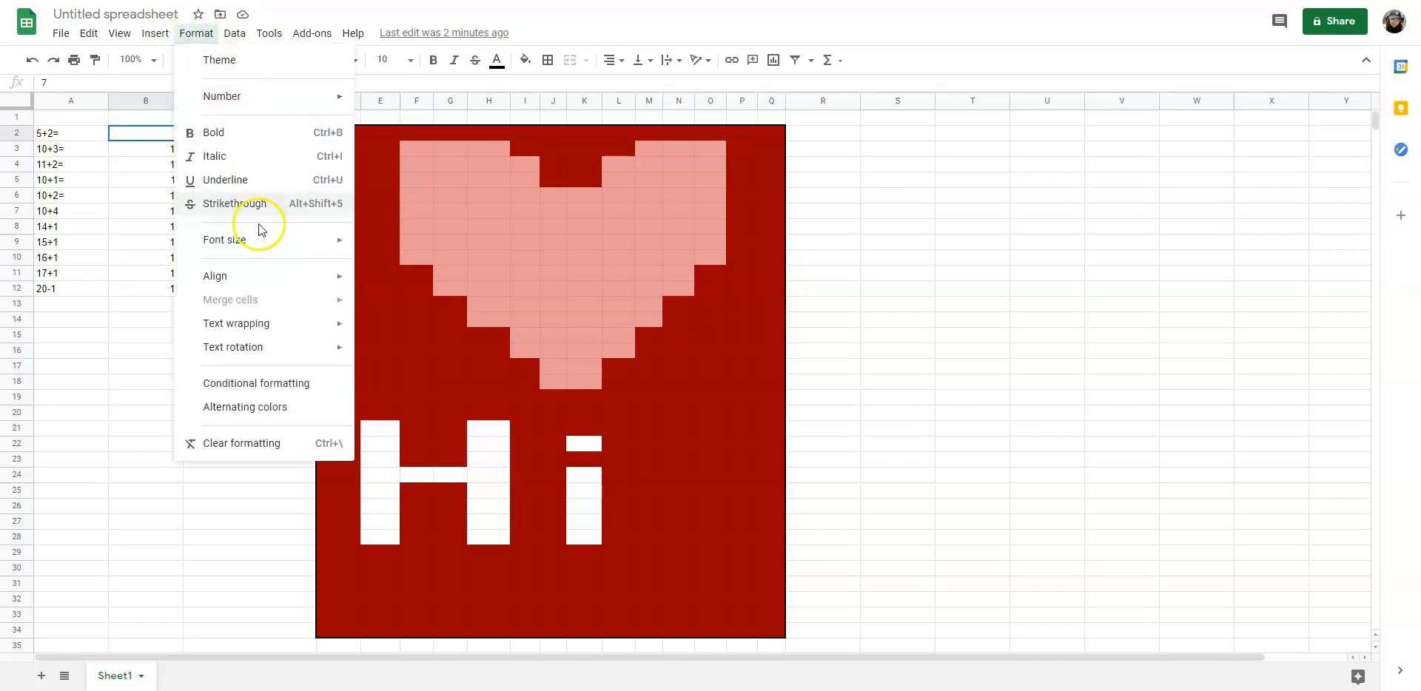
pyautogui.click(282, 392)
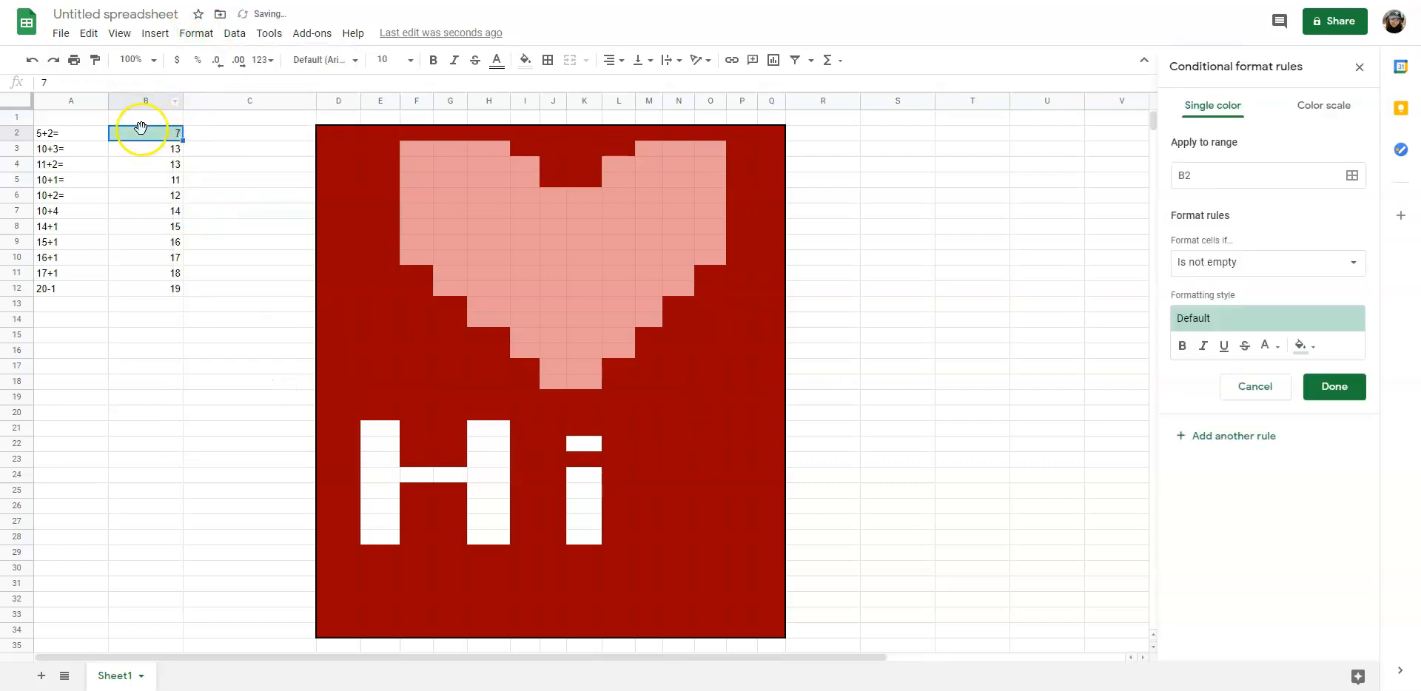
pyautogui.click(196, 33)
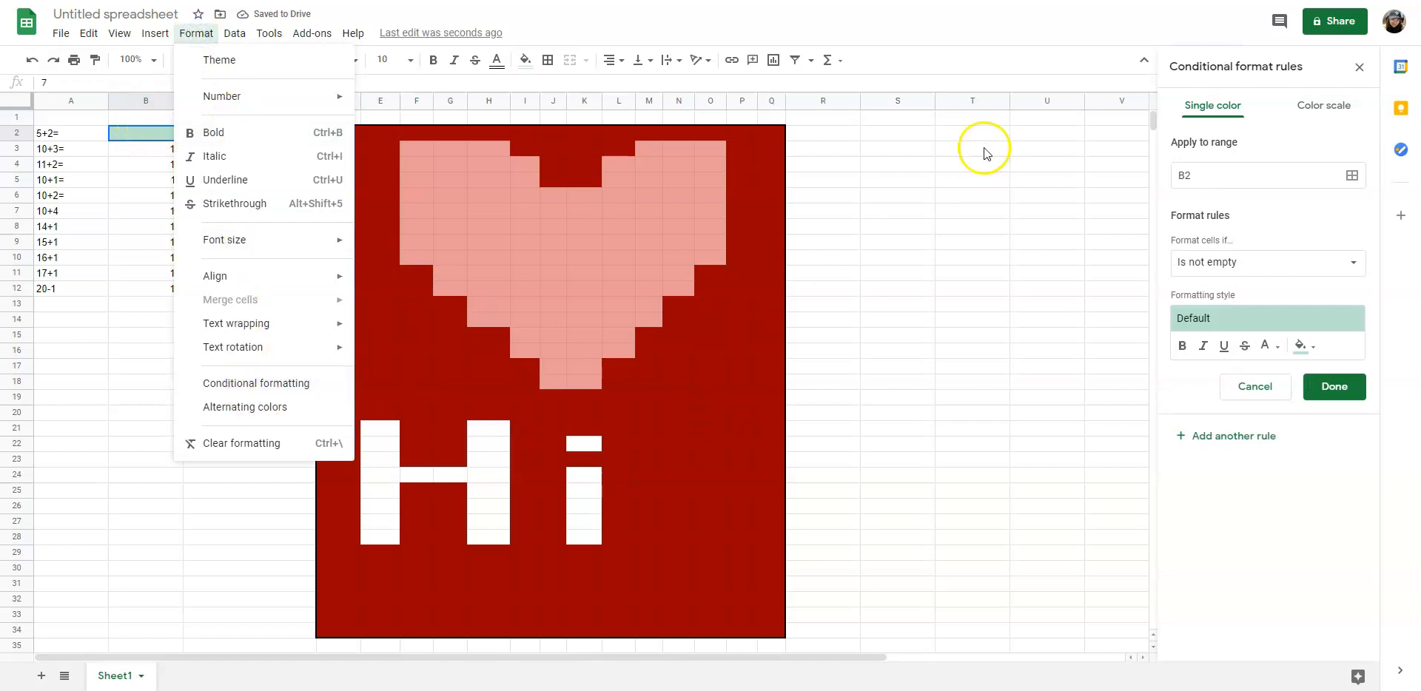
pyautogui.click(1255, 80)
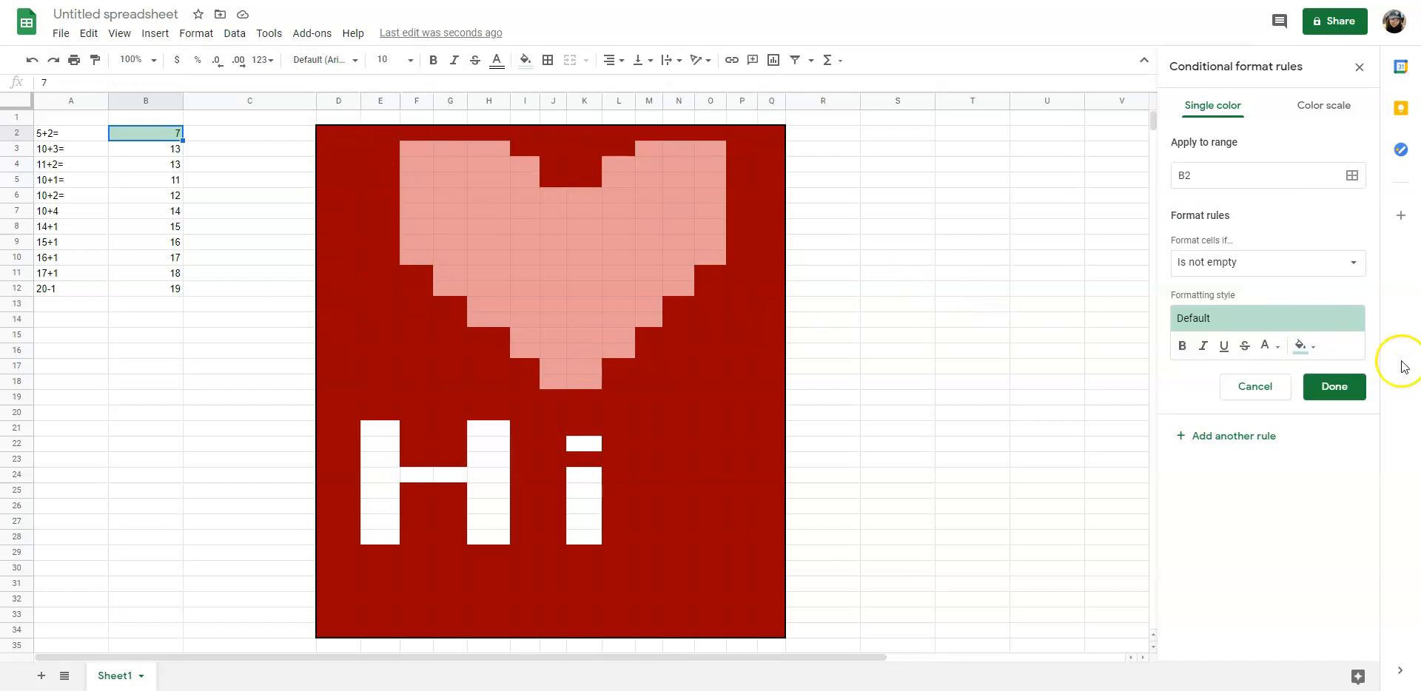
pyautogui.click(1304, 346)
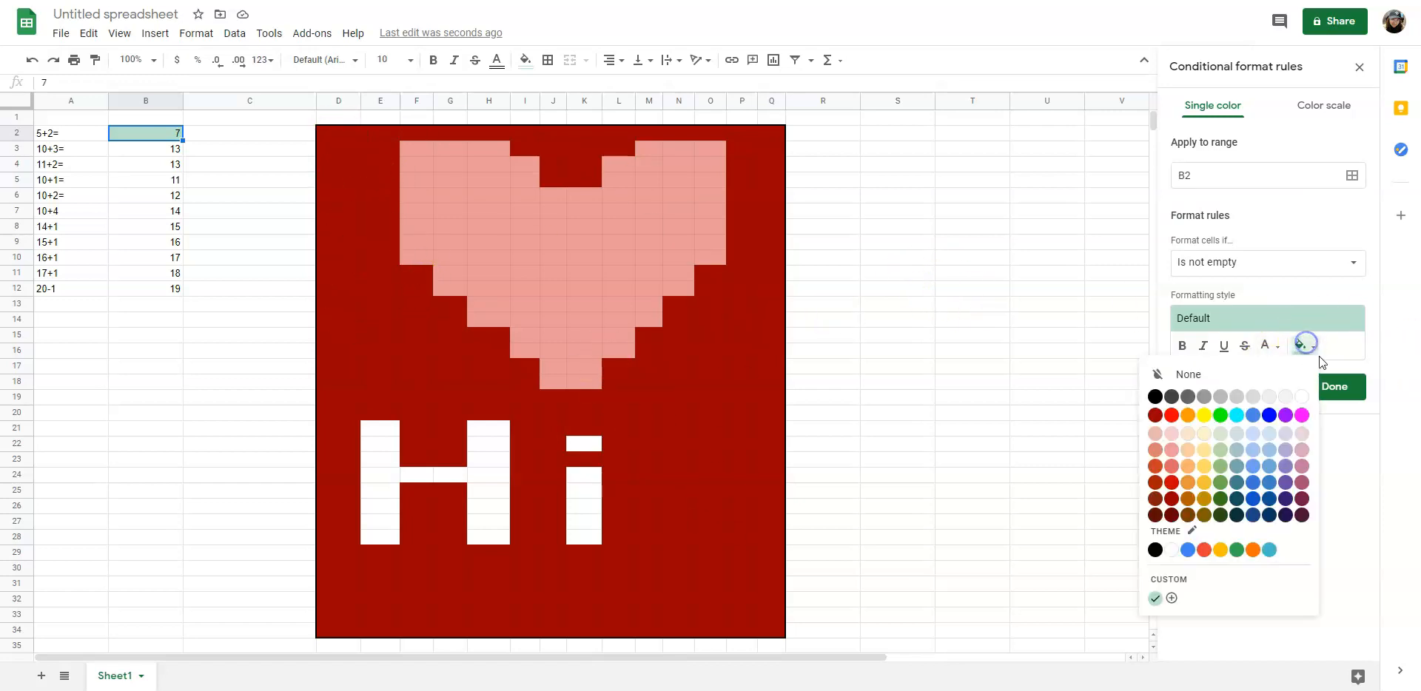
pyautogui.click(1172, 499)
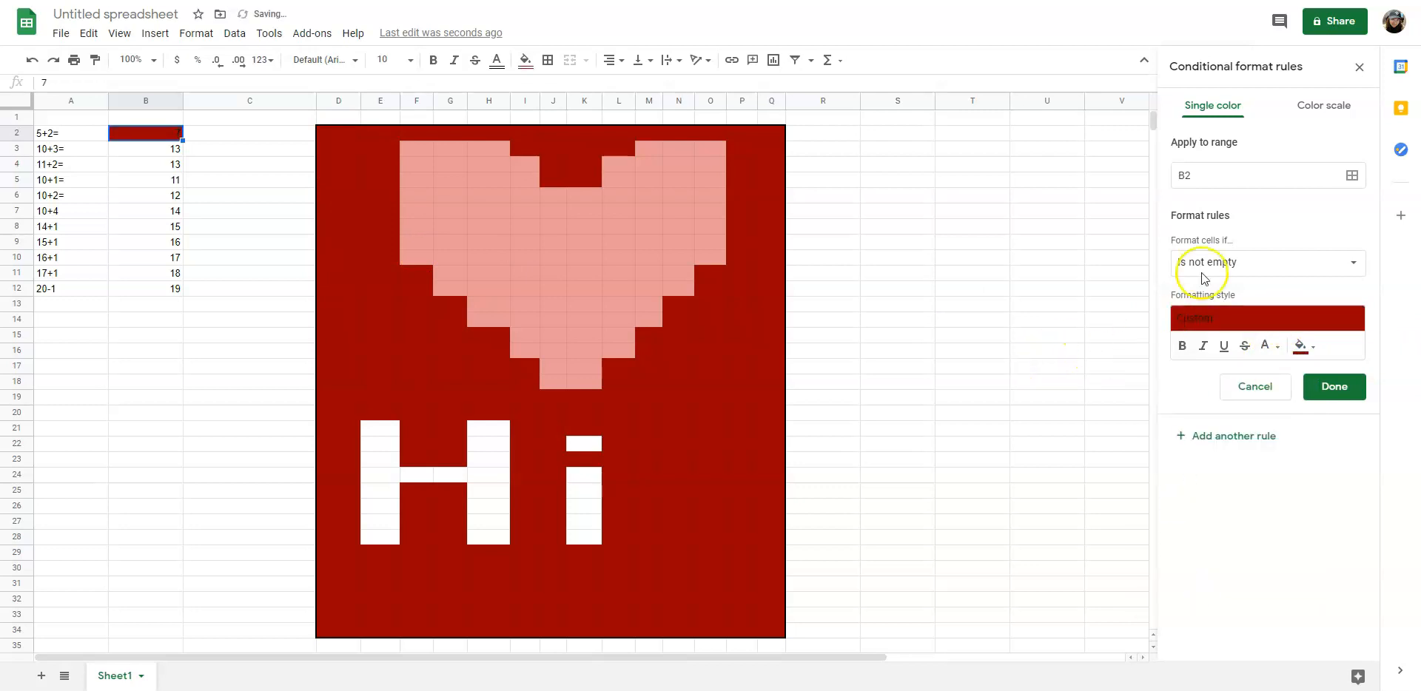
# Step: Set the rule's condition to the custom formula =$B$2=7
pyautogui.click(1259, 272)
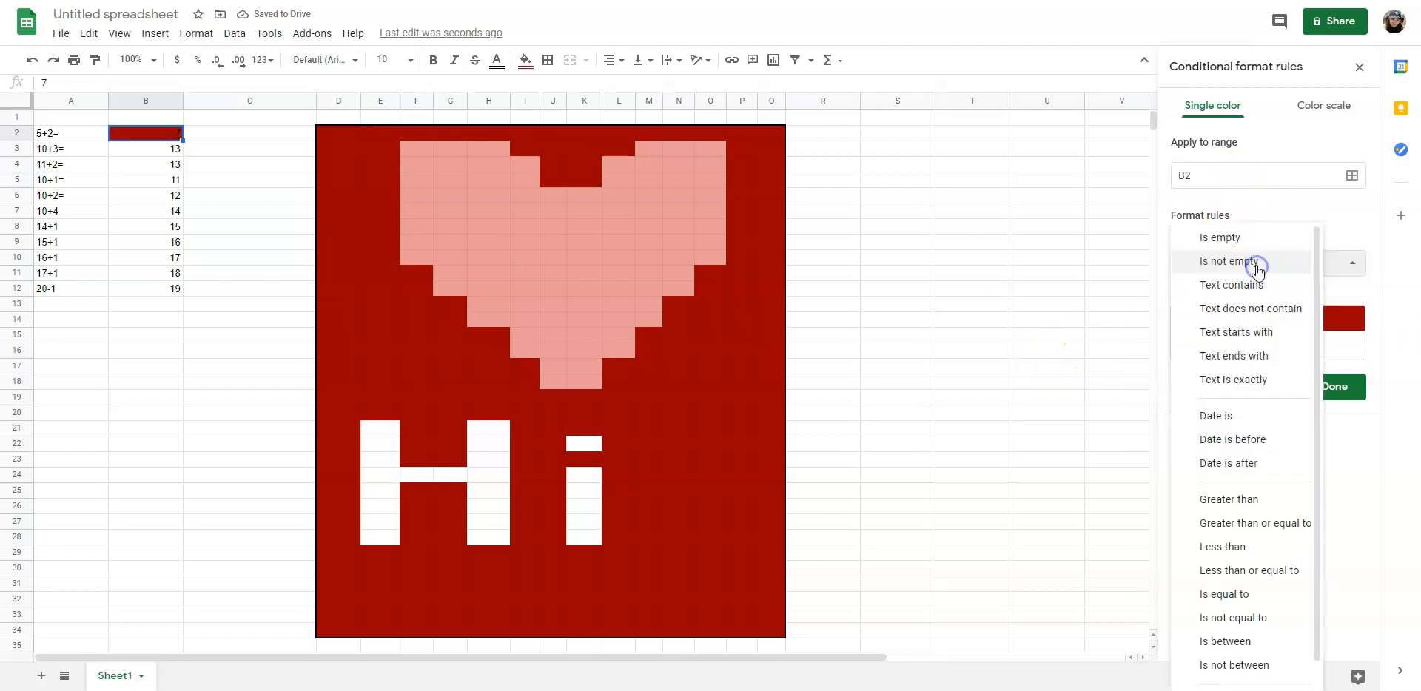
pyautogui.click(1320, 209)
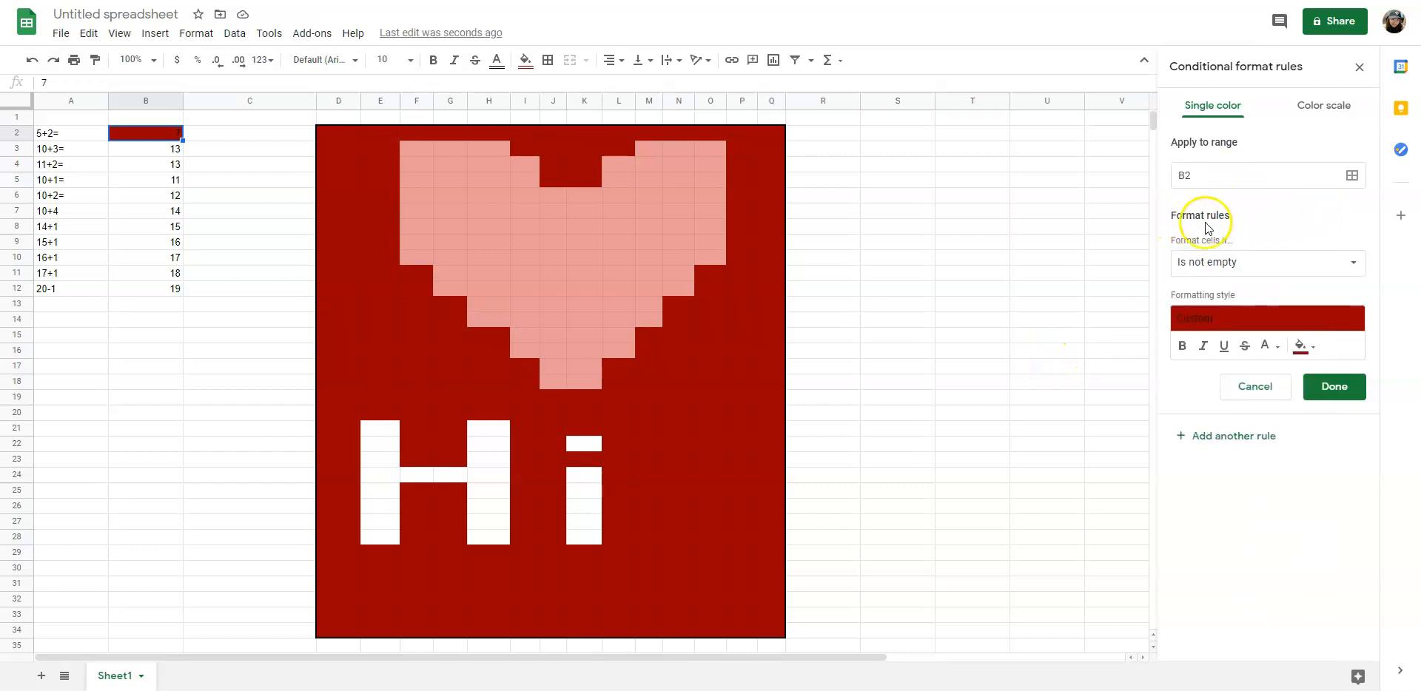
pyautogui.click(1263, 261)
pyautogui.scroll(-1, 1238, 389)
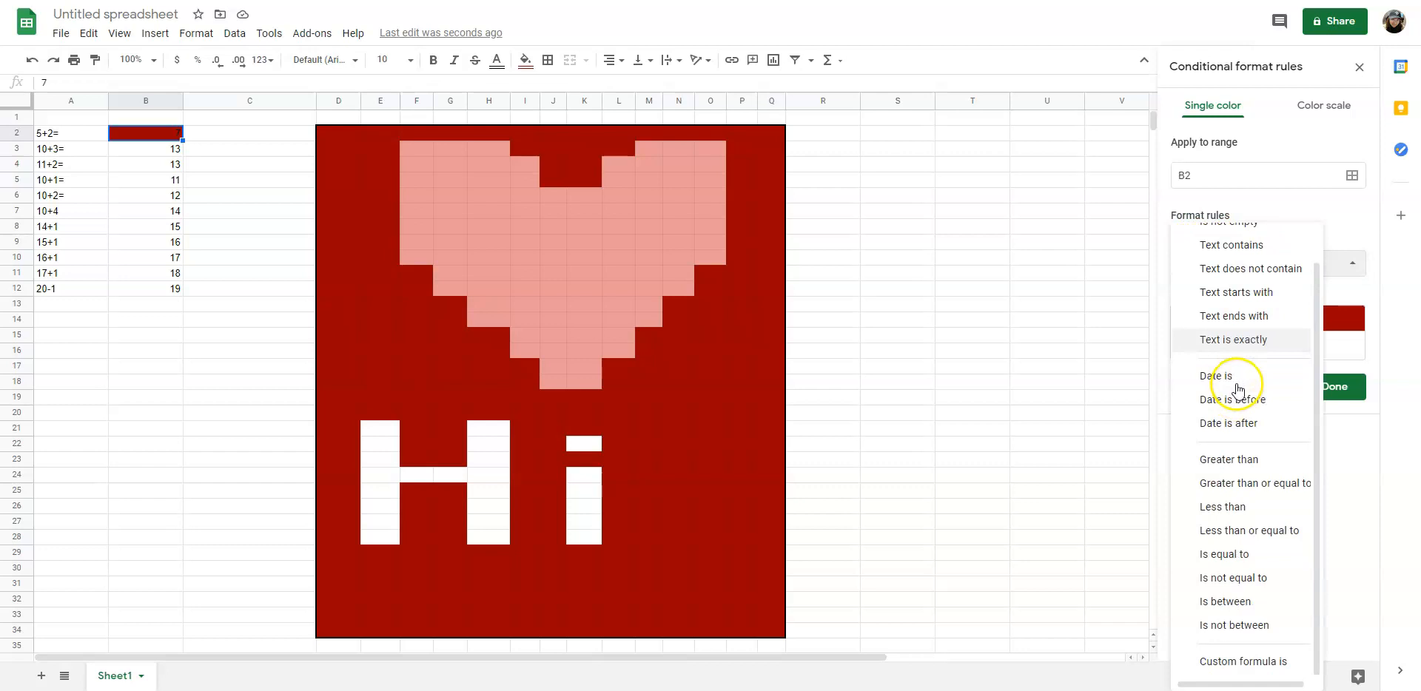
pyautogui.click(1255, 672)
pyautogui.click(1226, 306)
pyautogui.write('=')
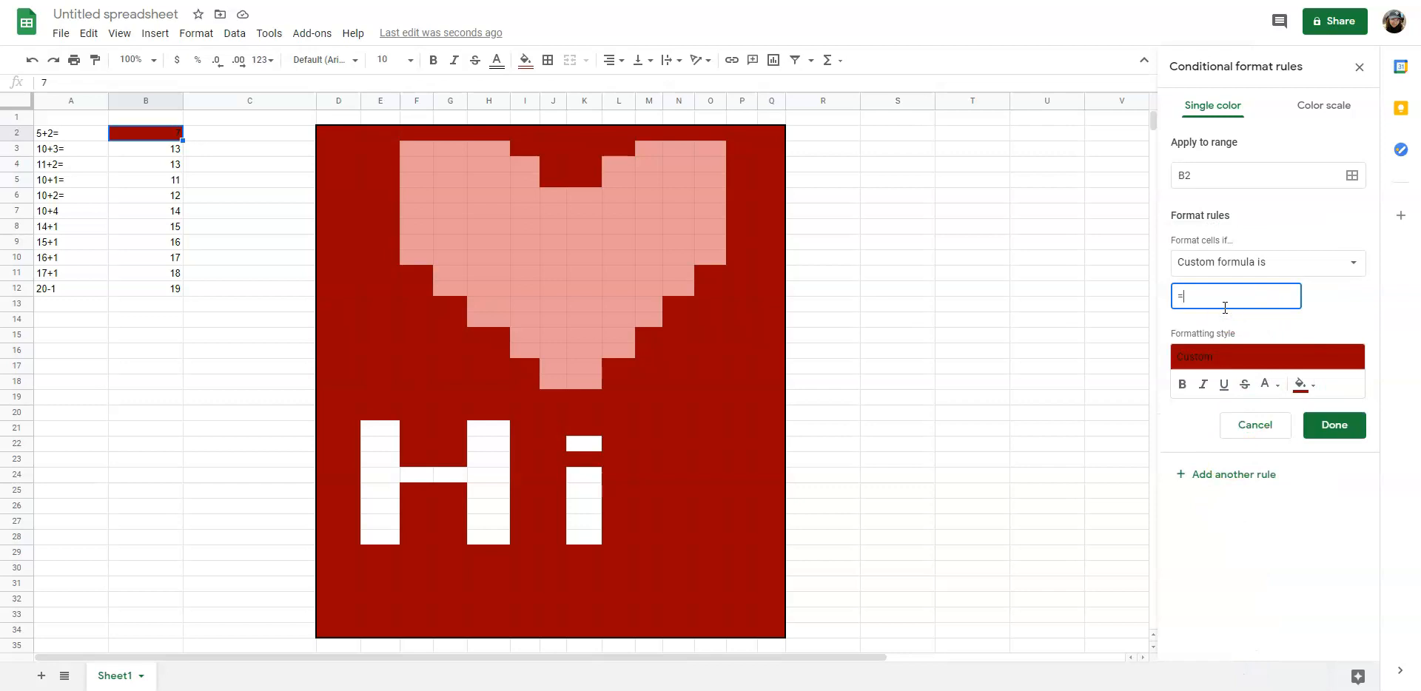
pyautogui.write('$')
pyautogui.write('B$2=7')
# Step: Extend the rule's range from B2 to scattered dark red background cells across the picture, including D3, D7, F13, E17, O21 and N27:N28, and save the rule
pyautogui.click(1362, 180)
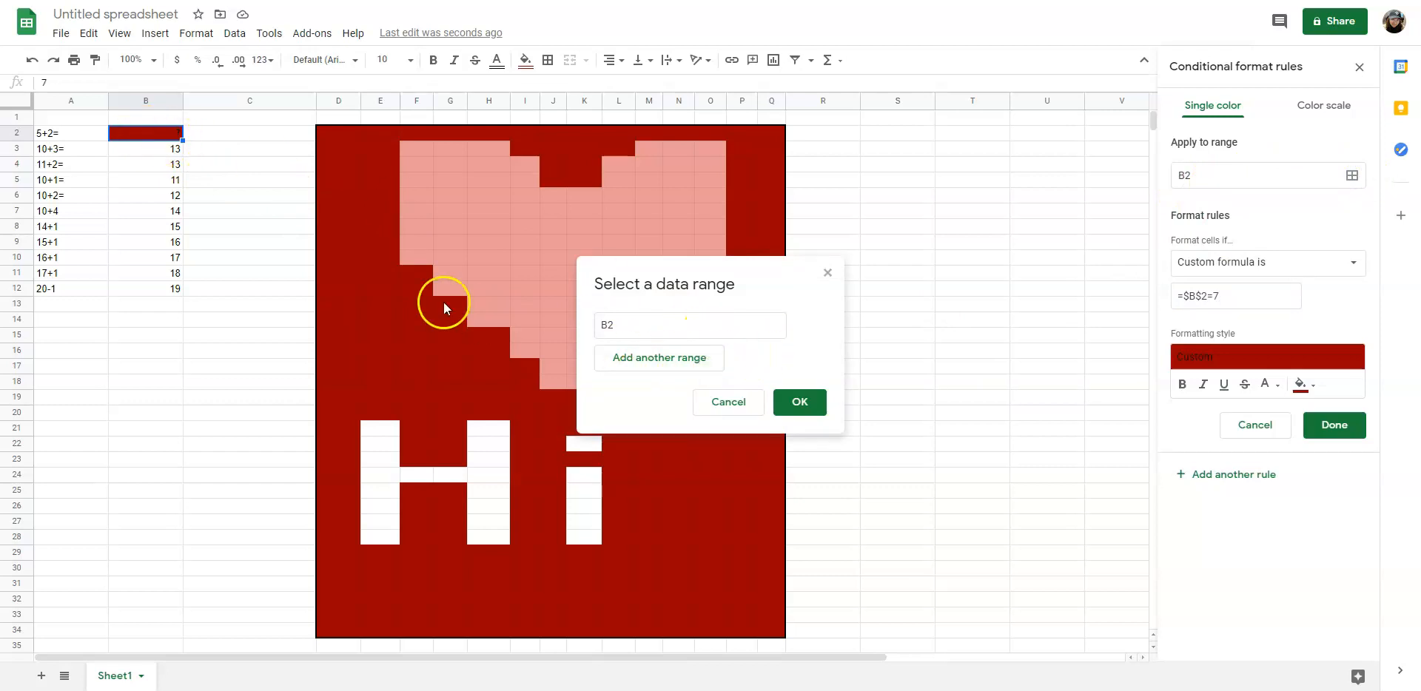
pyautogui.moveTo(701, 279); pyautogui.dragTo(980, 200)
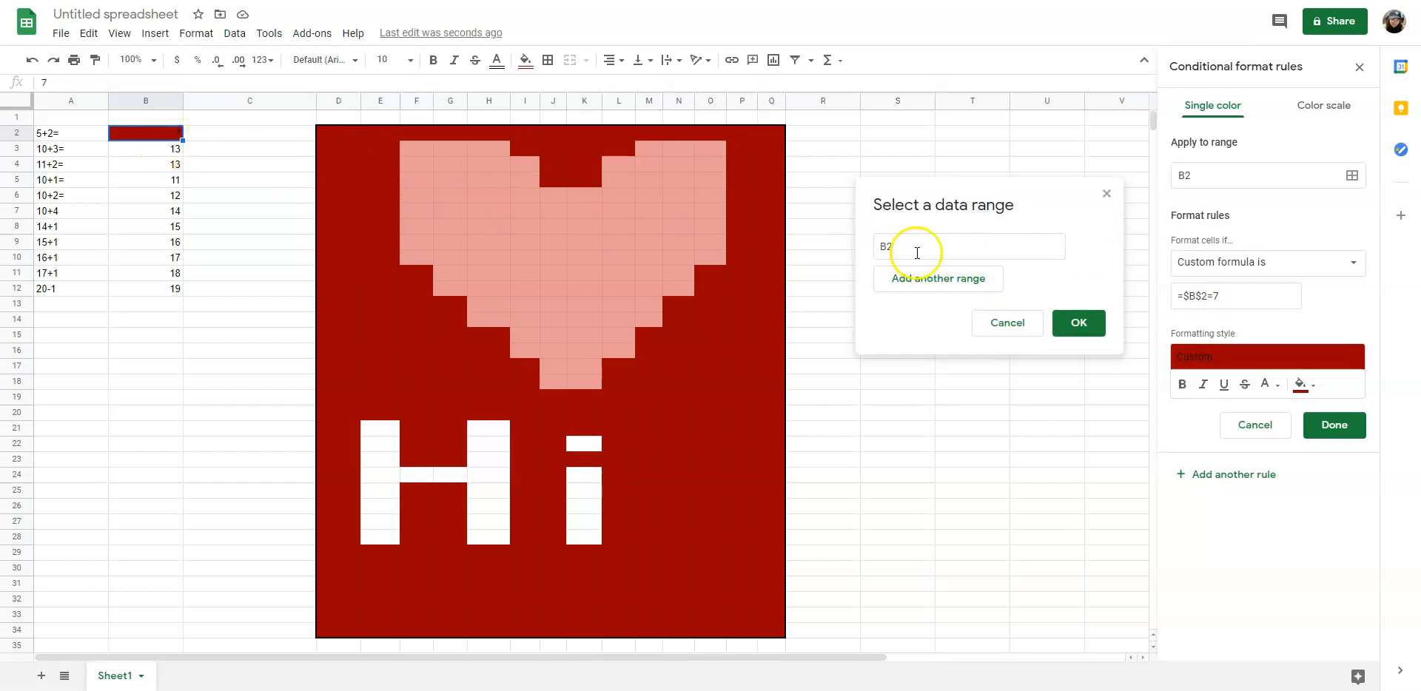
pyautogui.click(953, 288)
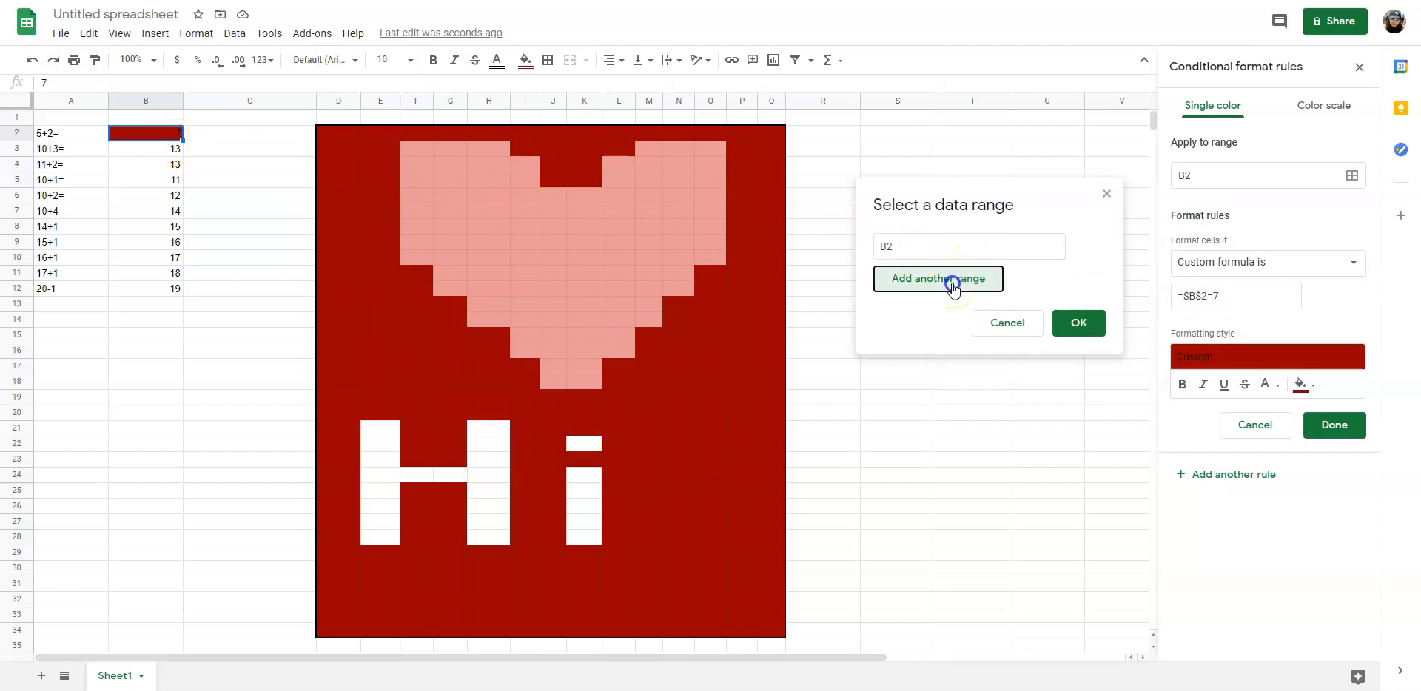
pyautogui.click(340, 147)
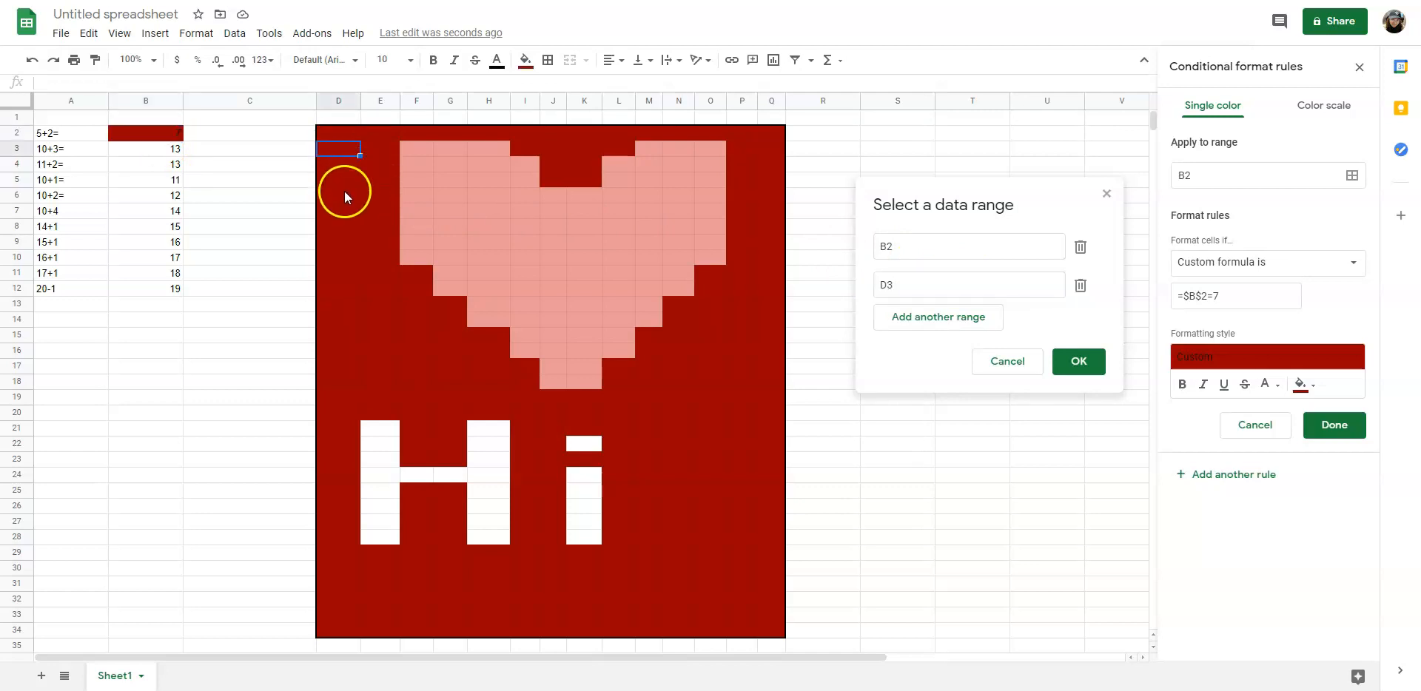
pyautogui.keyDown('ctrl'); pyautogui.click(339, 213); pyautogui.keyUp('ctrl')
pyautogui.keyDown('ctrl'); pyautogui.click(419, 306); pyautogui.keyUp('ctrl')
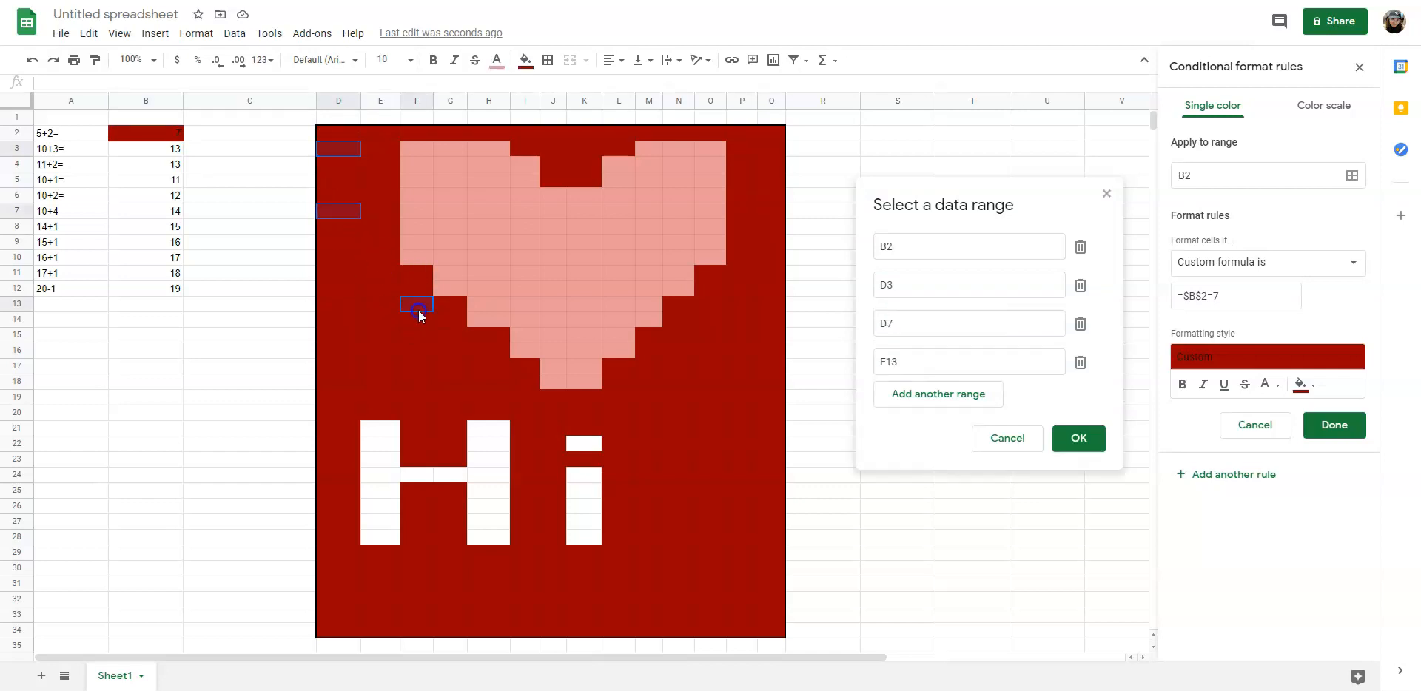
pyautogui.keyDown('ctrl'); pyautogui.click(381, 366); pyautogui.keyUp('ctrl')
pyautogui.keyDown('ctrl'); pyautogui.click(710, 429); pyautogui.keyUp('ctrl')
pyautogui.keyDown('ctrl'); pyautogui.click(743, 366); pyautogui.keyUp('ctrl')
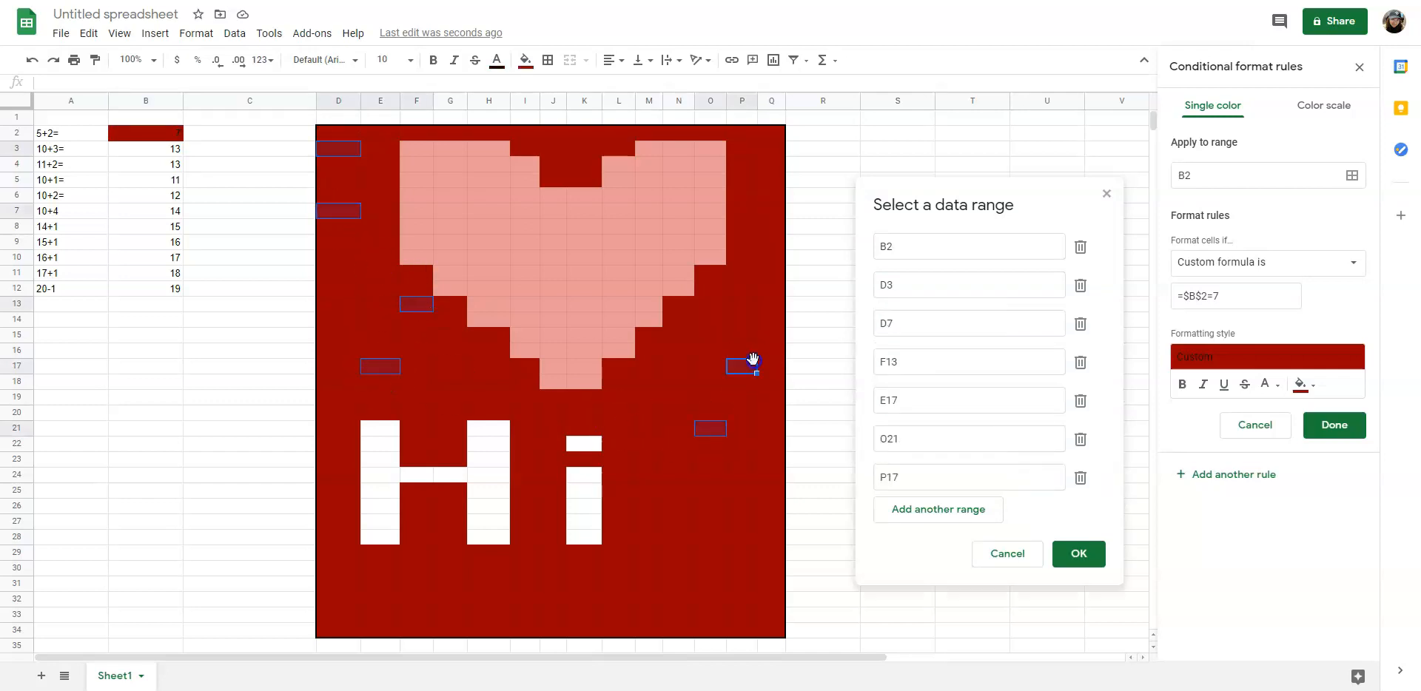
pyautogui.keyDown('ctrl'); pyautogui.click(753, 177); pyautogui.keyUp('ctrl')
pyautogui.keyDown('ctrl'); pyautogui.click(766, 136); pyautogui.keyUp('ctrl')
pyautogui.keyDown('ctrl'); pyautogui.click(766, 520); pyautogui.keyUp('ctrl')
pyautogui.keyDown('ctrl'); pyautogui.click(622, 601); pyautogui.keyUp('ctrl')
pyautogui.keyDown('ctrl'); pyautogui.click(447, 616); pyautogui.keyUp('ctrl')
pyautogui.keyDown('ctrl'); pyautogui.click(348, 601); pyautogui.keyUp('ctrl')
pyautogui.keyDown('ctrl'); pyautogui.click(338, 399); pyautogui.keyUp('ctrl')
pyautogui.keyDown('ctrl'); pyautogui.click(452, 367); pyautogui.keyUp('ctrl')
pyautogui.keyDown('ctrl'); pyautogui.click(622, 415); pyautogui.keyUp('ctrl')
pyautogui.keyDown('ctrl'); pyautogui.click(580, 156); pyautogui.keyUp('ctrl')
pyautogui.keyDown('ctrl'); pyautogui.click(691, 352); pyautogui.keyUp('ctrl')
pyautogui.keyDown('ctrl'); pyautogui.click(744, 273); pyautogui.keyUp('ctrl')
pyautogui.keyDown('ctrl'); pyautogui.click(772, 212); pyautogui.keyUp('ctrl')
pyautogui.keyDown('ctrl'); pyautogui.click(744, 148); pyautogui.keyUp('ctrl')
pyautogui.keyDown('ctrl'); pyautogui.click(524, 135); pyautogui.keyUp('ctrl')
pyautogui.keyDown('ctrl'); pyautogui.click(380, 134); pyautogui.keyUp('ctrl')
pyautogui.keyDown('ctrl'); pyautogui.click(353, 278); pyautogui.keyUp('ctrl')
pyautogui.keyDown('ctrl'); pyautogui.click(338, 339); pyautogui.keyUp('ctrl')
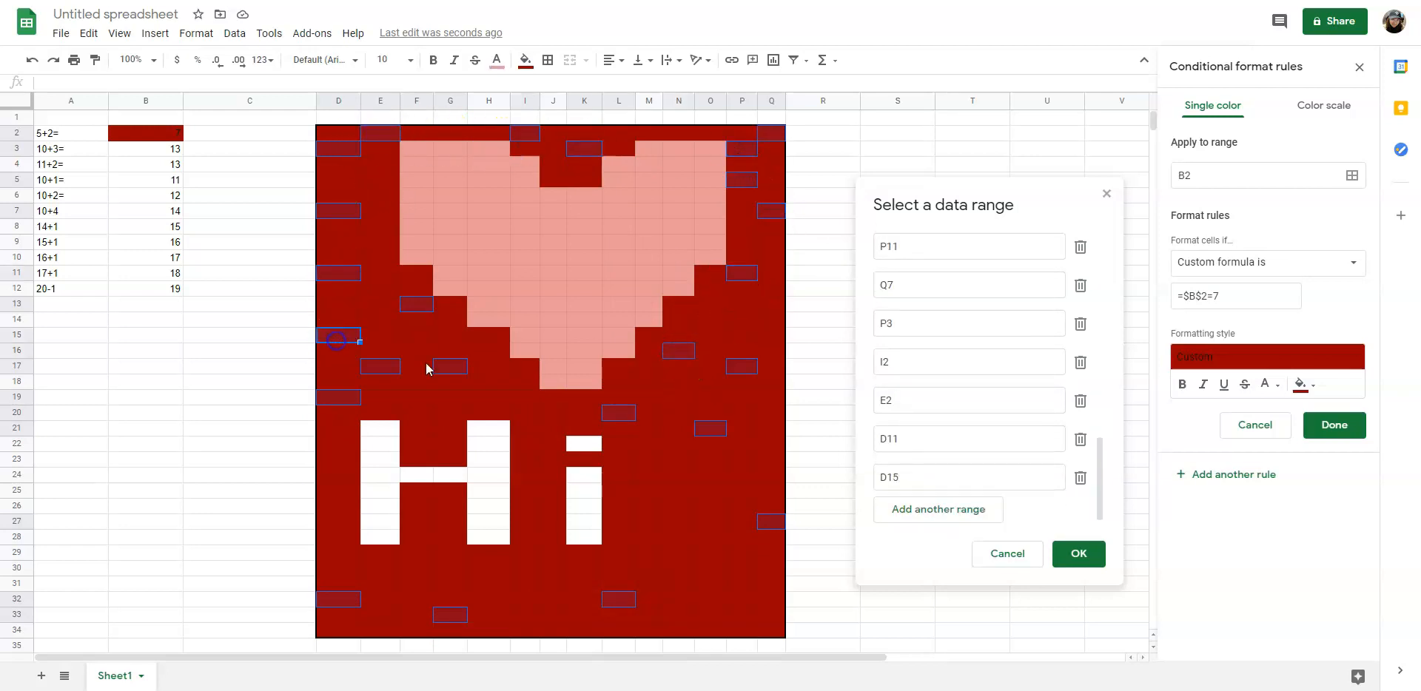
pyautogui.keyDown('ctrl'); pyautogui.click(539, 429); pyautogui.keyUp('ctrl')
pyautogui.keyDown('ctrl'); pyautogui.click(552, 538); pyautogui.keyUp('ctrl')
pyautogui.keyDown('ctrl'); pyautogui.click(649, 553); pyautogui.keyUp('ctrl')
pyautogui.keyDown('ctrl'); pyautogui.click(737, 584); pyautogui.keyUp('ctrl')
pyautogui.keyDown('ctrl'); pyautogui.click(709, 475); pyautogui.keyUp('ctrl')
pyautogui.keyDown('ctrl'); pyautogui.click(618, 459); pyautogui.keyUp('ctrl')
pyautogui.keyDown('ctrl'); pyautogui.click(742, 413); pyautogui.keyUp('ctrl')
pyautogui.moveTo(686, 534); pyautogui.dragTo(678, 522)
pyautogui.keyDown('ctrl'); pyautogui.click(644, 494); pyautogui.keyUp('ctrl')
pyautogui.keyDown('ctrl'); pyautogui.click(525, 599); pyautogui.keyUp('ctrl')
pyautogui.keyDown('ctrl'); pyautogui.click(418, 570); pyautogui.keyUp('ctrl')
pyautogui.keyDown('ctrl'); pyautogui.click(340, 539); pyautogui.keyUp('ctrl')
pyautogui.keyDown('ctrl'); pyautogui.click(416, 522); pyautogui.keyUp('ctrl')
pyautogui.keyDown('ctrl'); pyautogui.click(340, 459); pyautogui.keyUp('ctrl')
pyautogui.keyDown('ctrl'); pyautogui.click(438, 416); pyautogui.keyUp('ctrl')
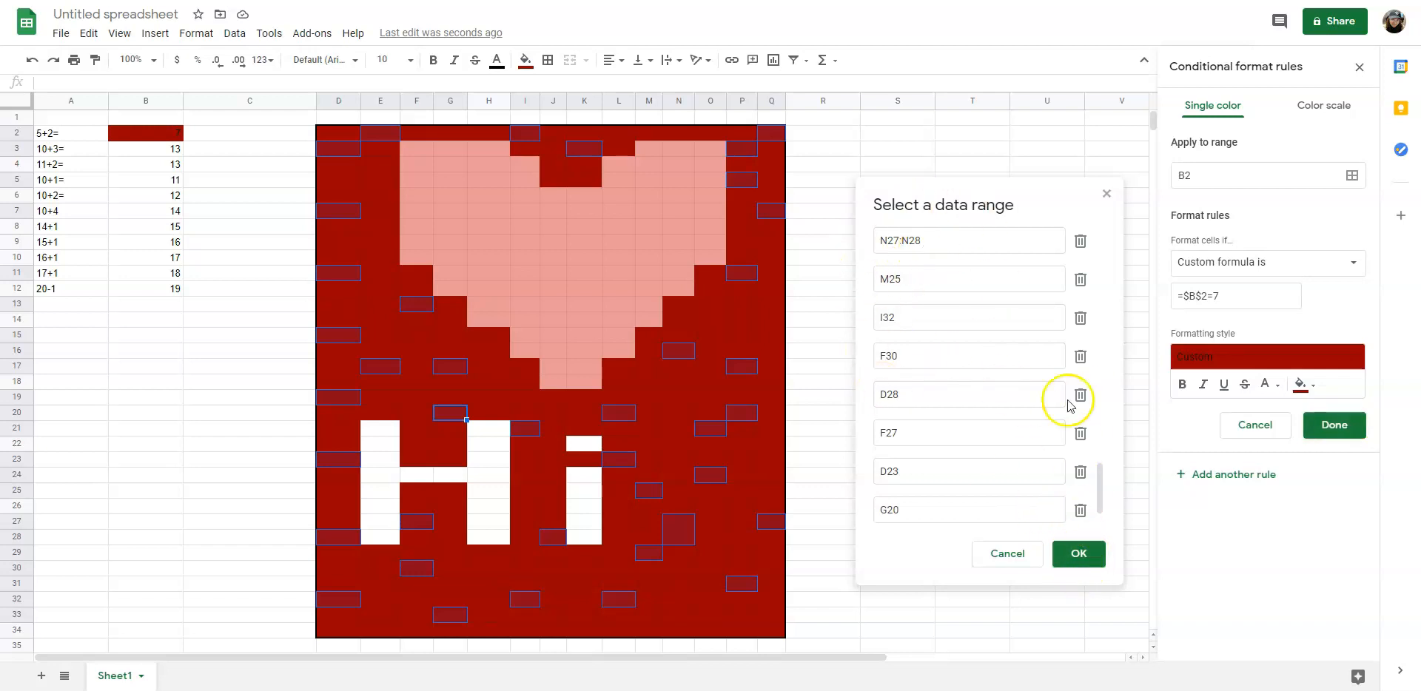
pyautogui.click(1079, 555)
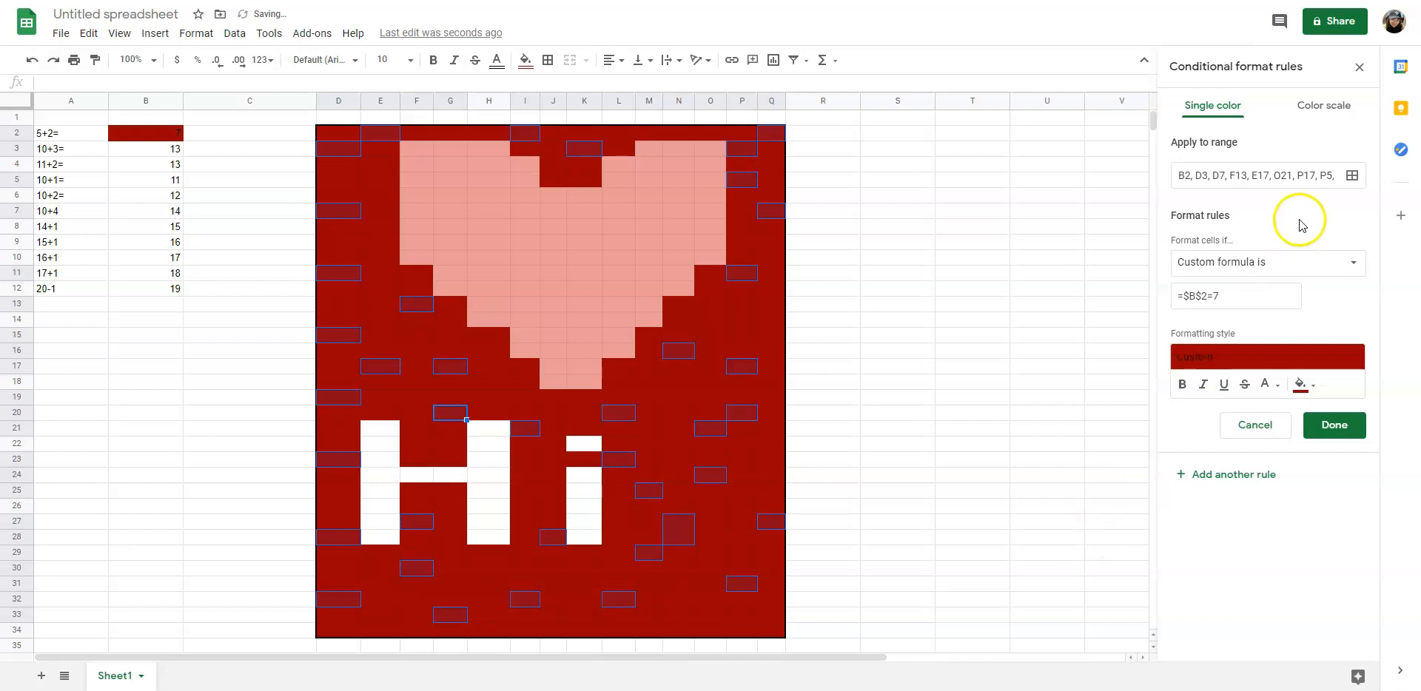
pyautogui.click(1358, 428)
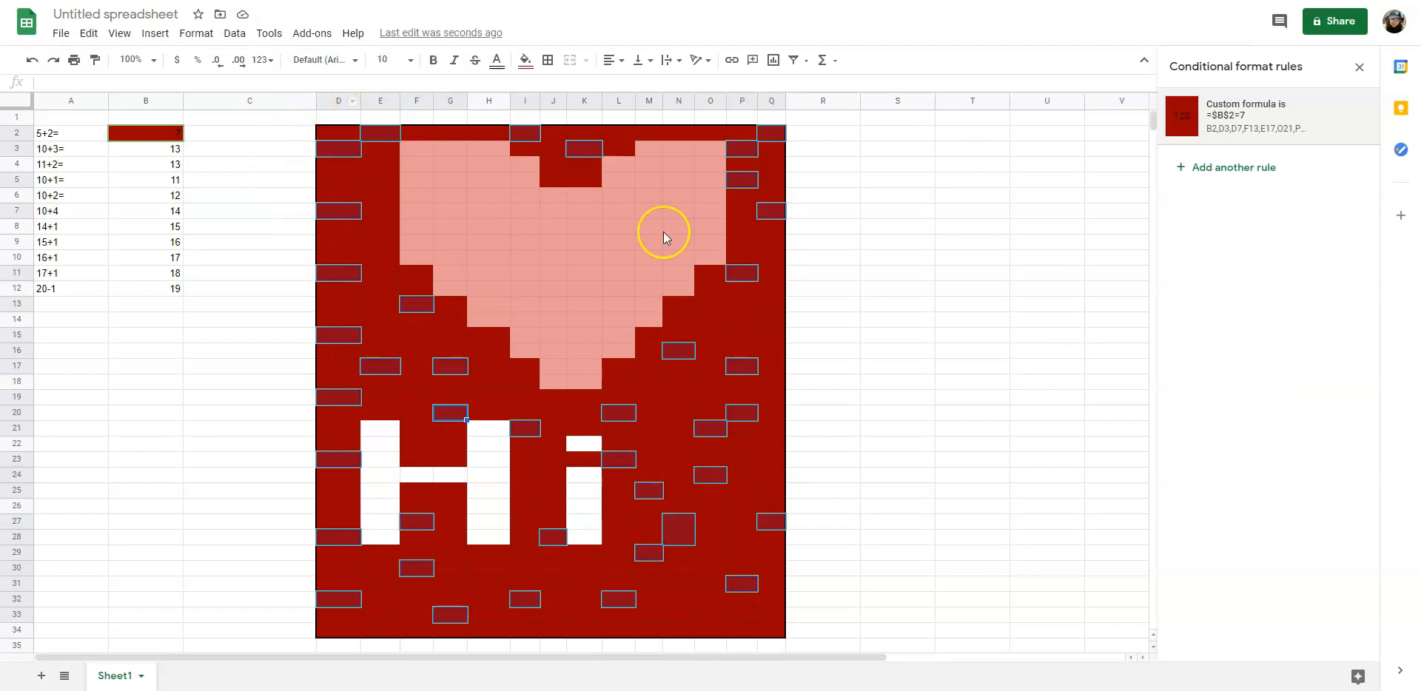
# Step: Reset the regular fill colour of the scattered background cells and delete the answer in B2
pyautogui.click(530, 64)
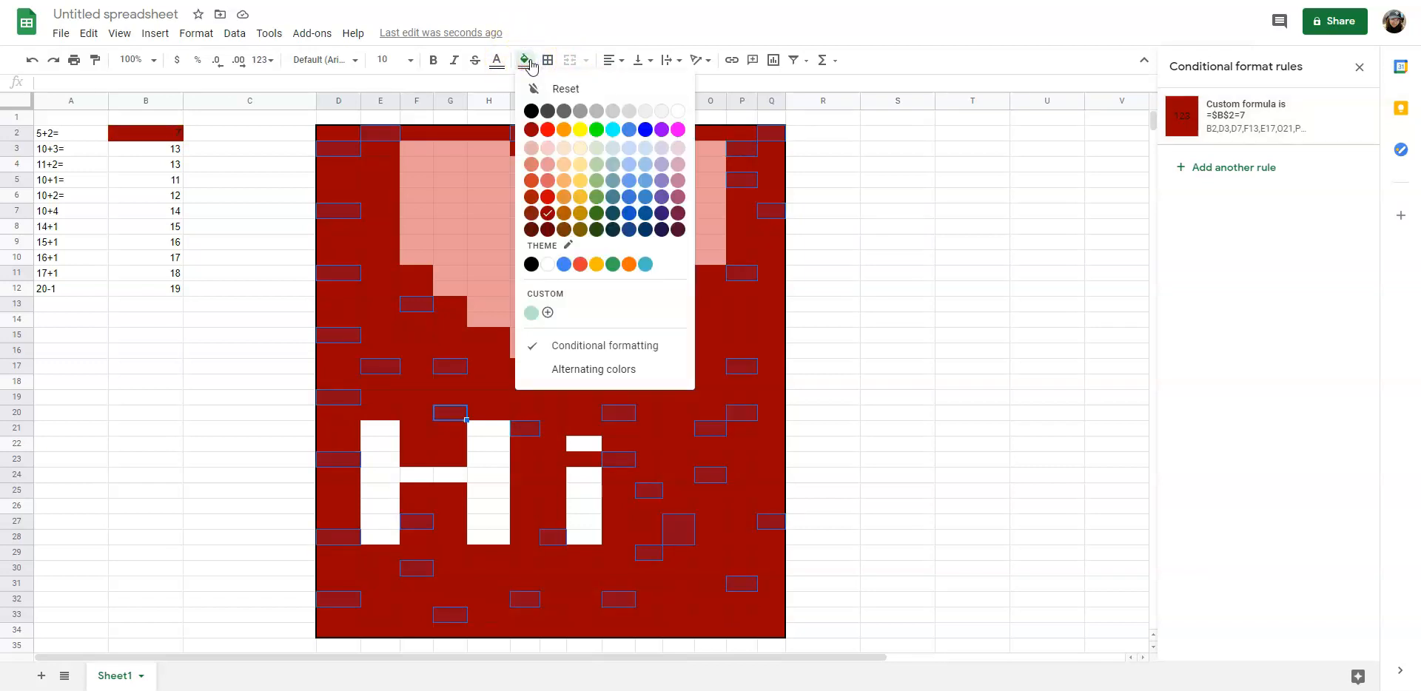
pyautogui.click(592, 89)
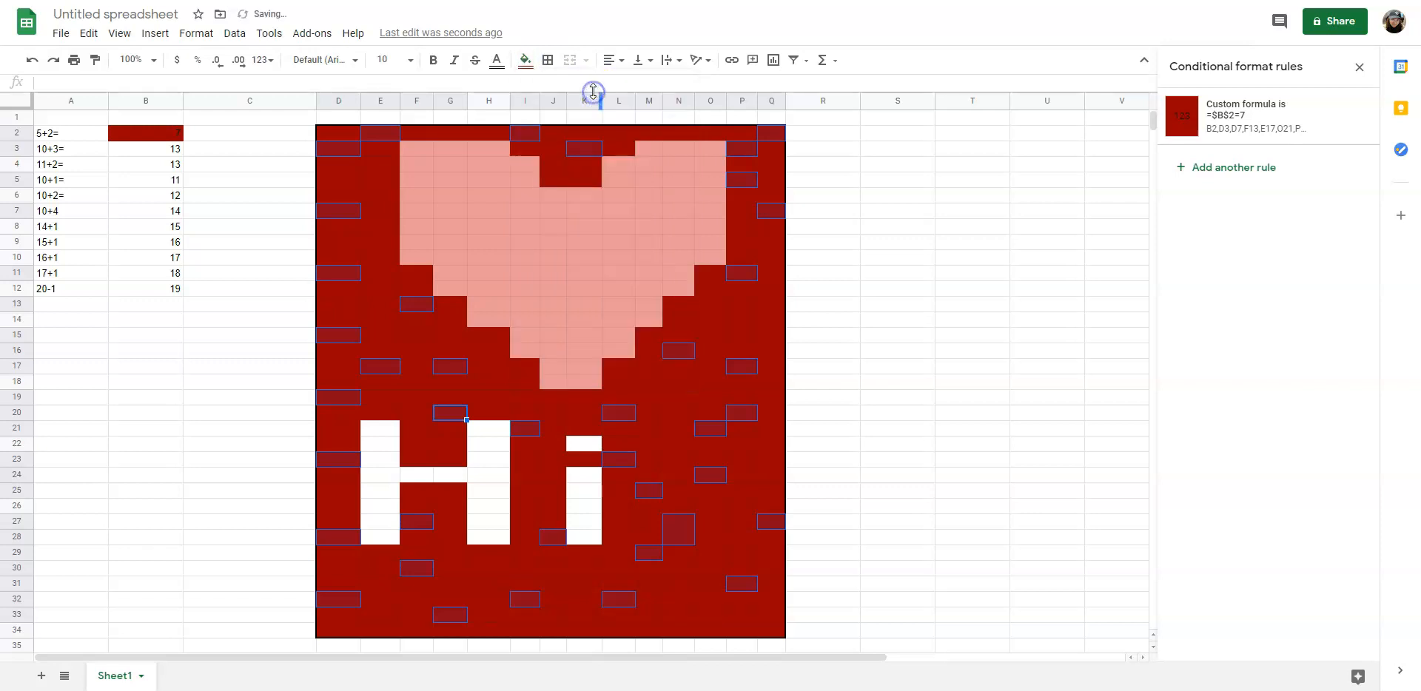
pyautogui.click(142, 135)
pyautogui.press('Delete')
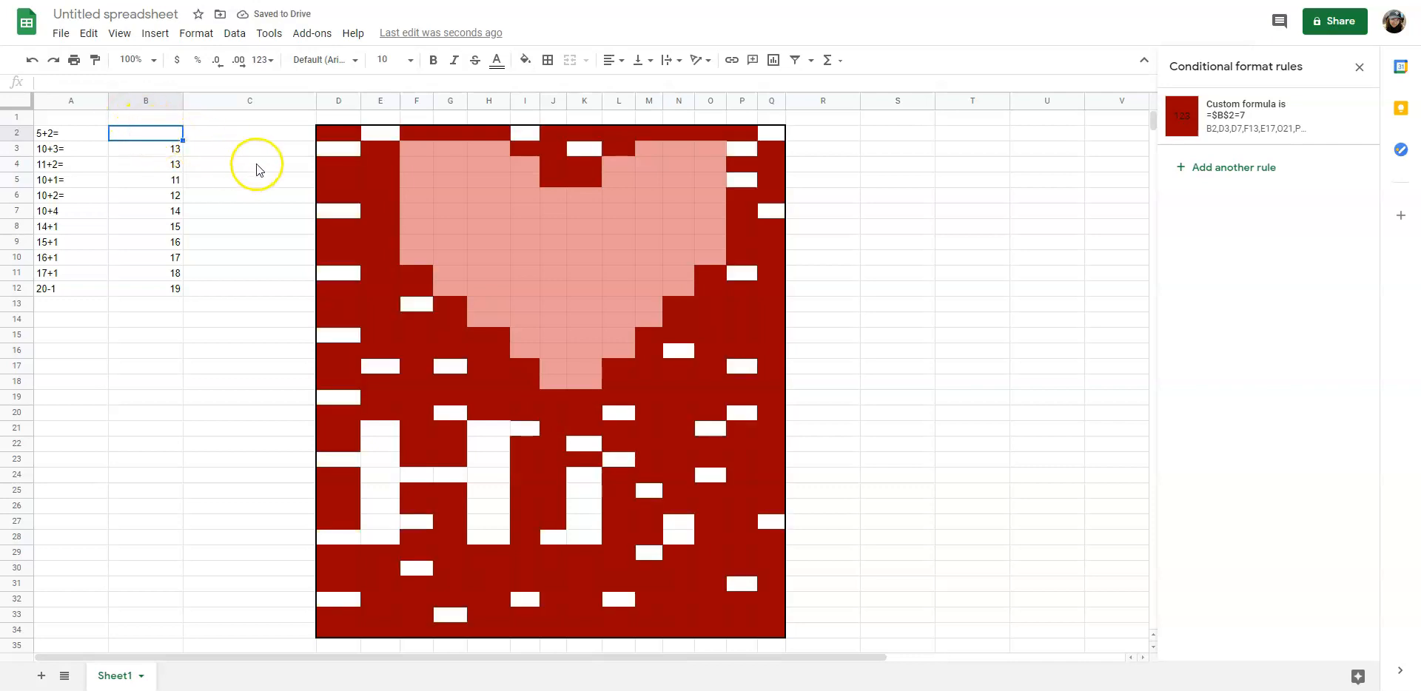
# Step: Create a conditional formatting rule for cell B3 with the heart's light pink as its fill colour
pyautogui.click(167, 148)
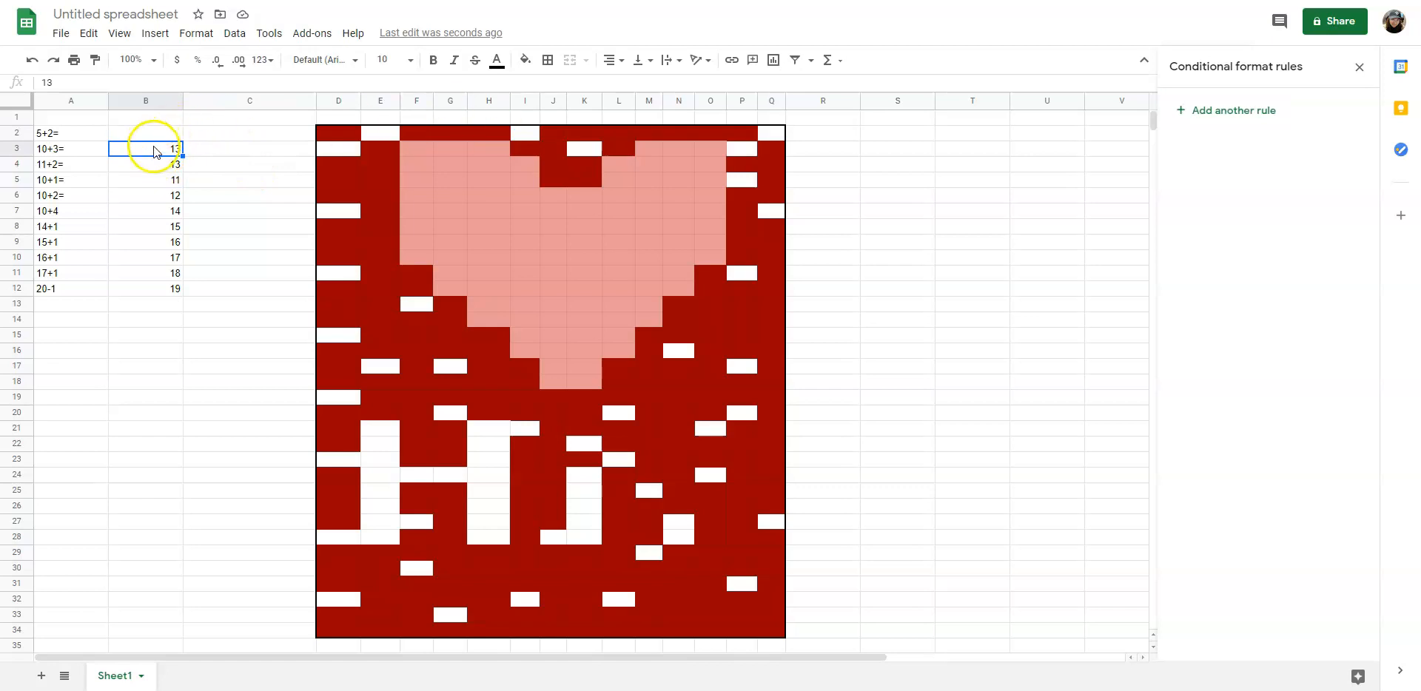
pyautogui.rightClick(164, 147)
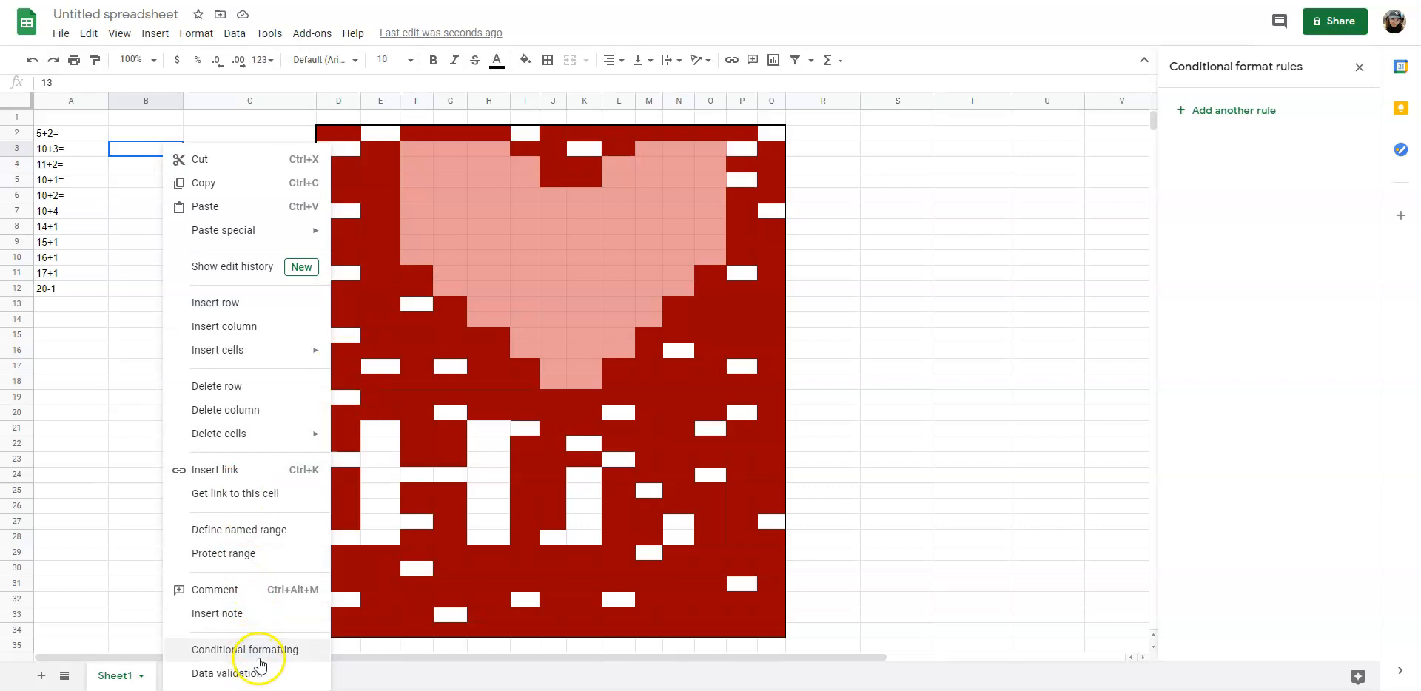
pyautogui.click(196, 34)
pyautogui.click(254, 381)
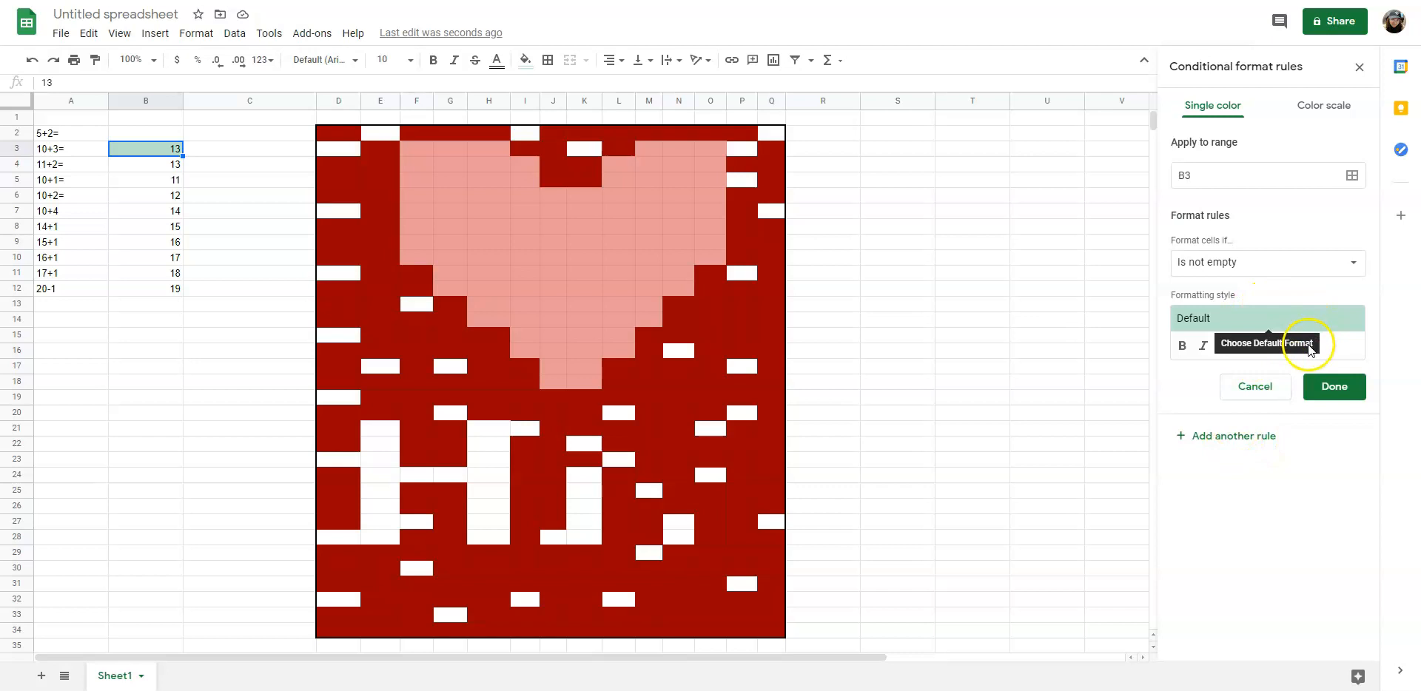
pyautogui.click(1307, 345)
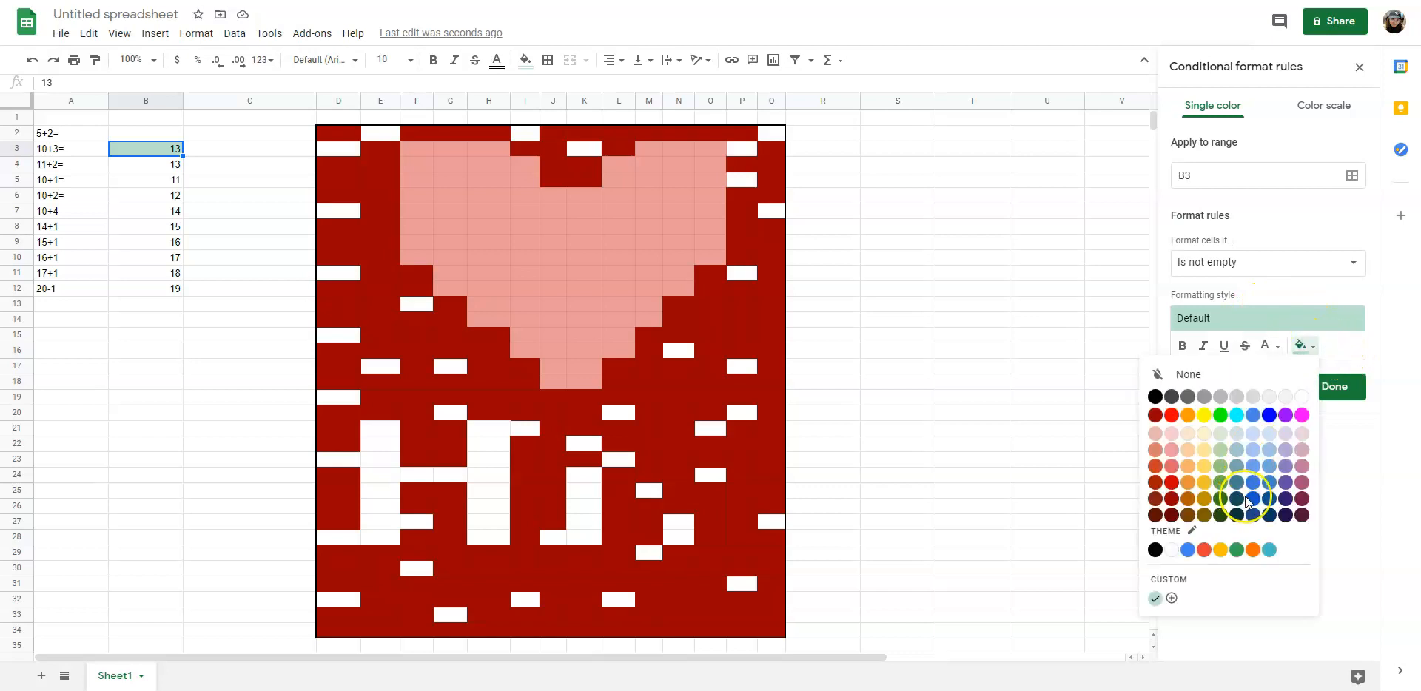
pyautogui.click(1172, 451)
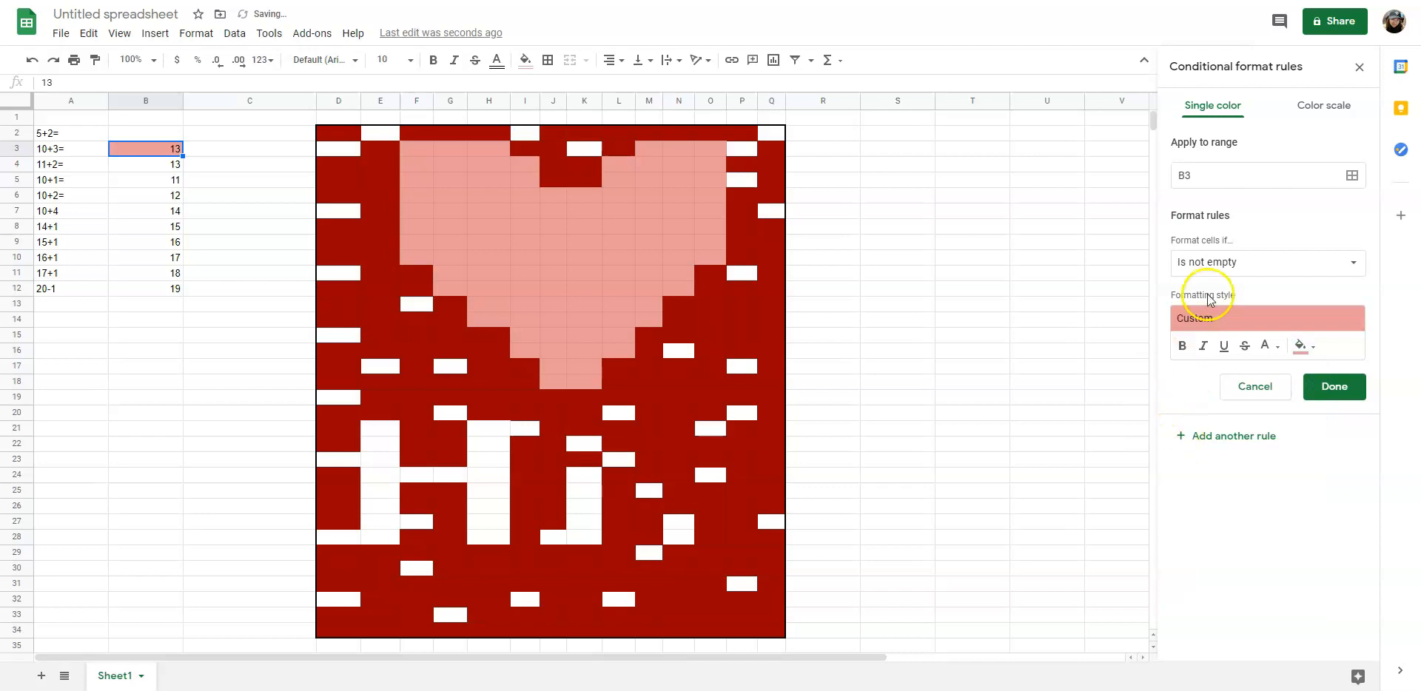
# Step: Set the condition of the B3 rule to the custom formula =$B$3=13
pyautogui.click(1257, 264)
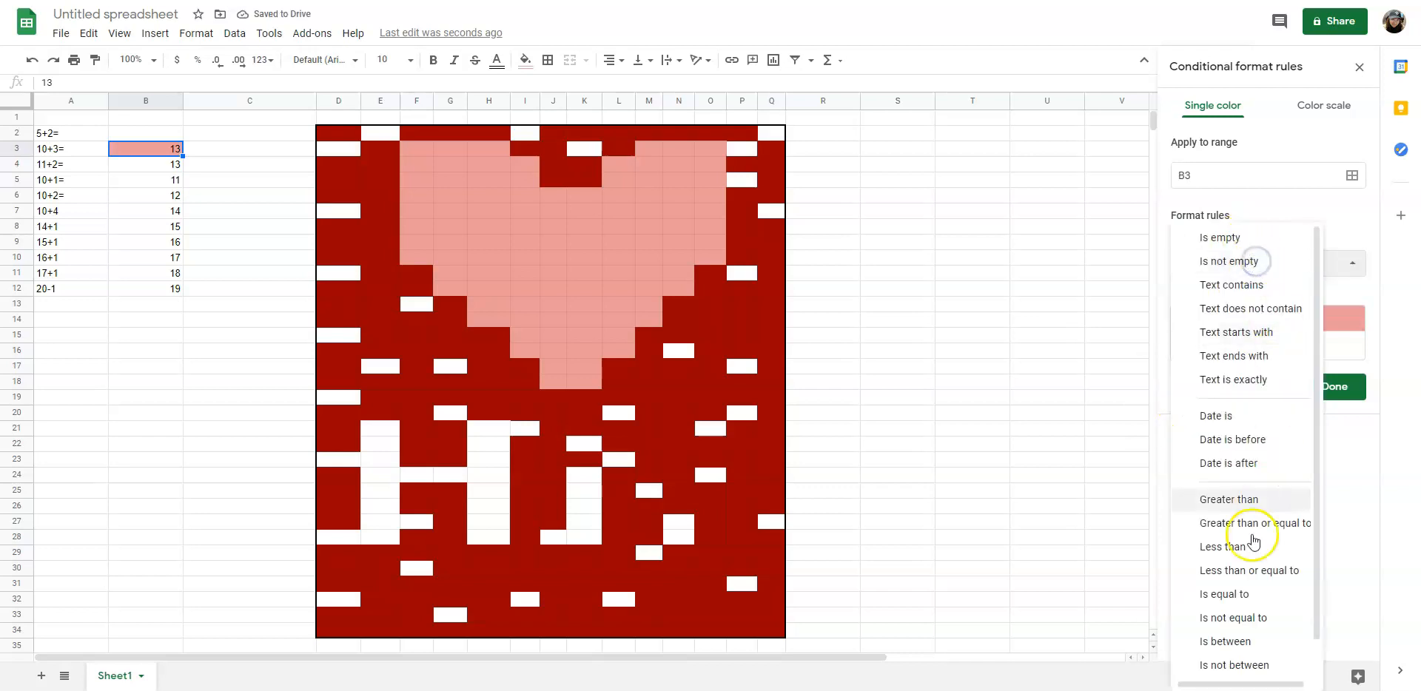
pyautogui.scroll(-1, 1259, 540)
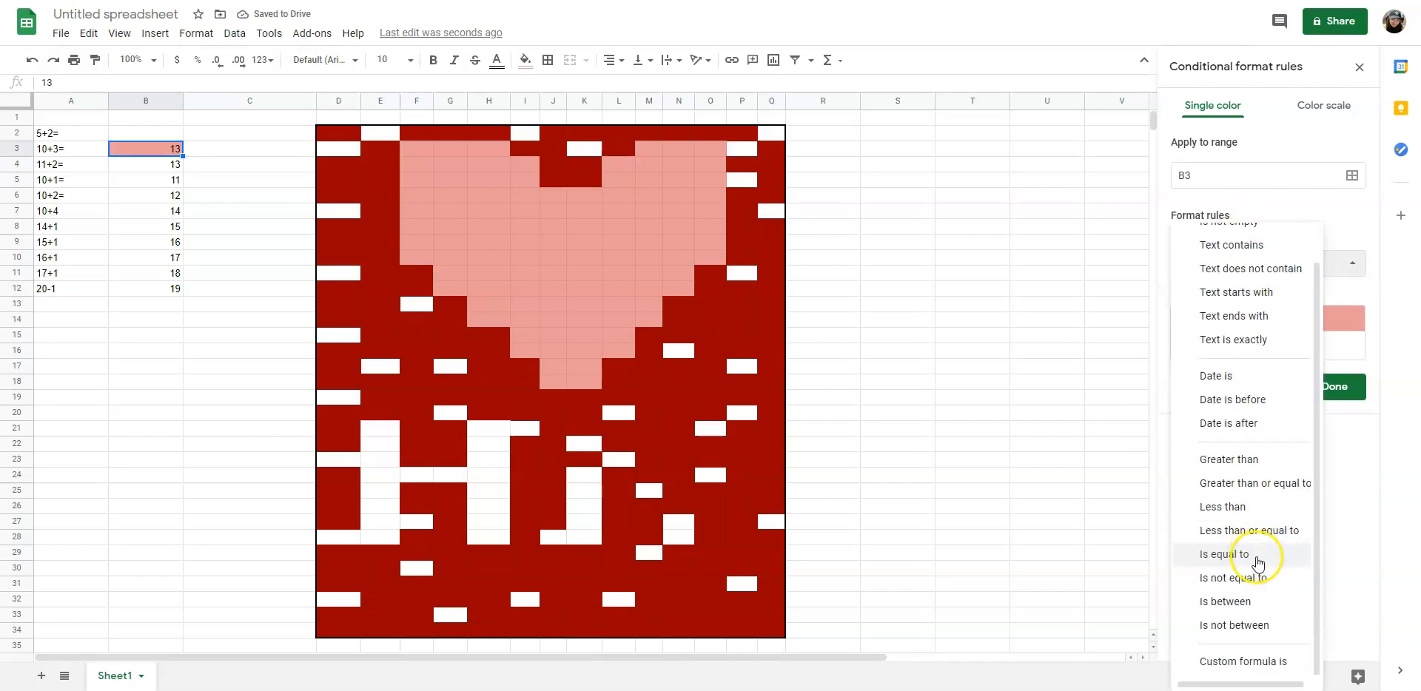
pyautogui.click(1251, 663)
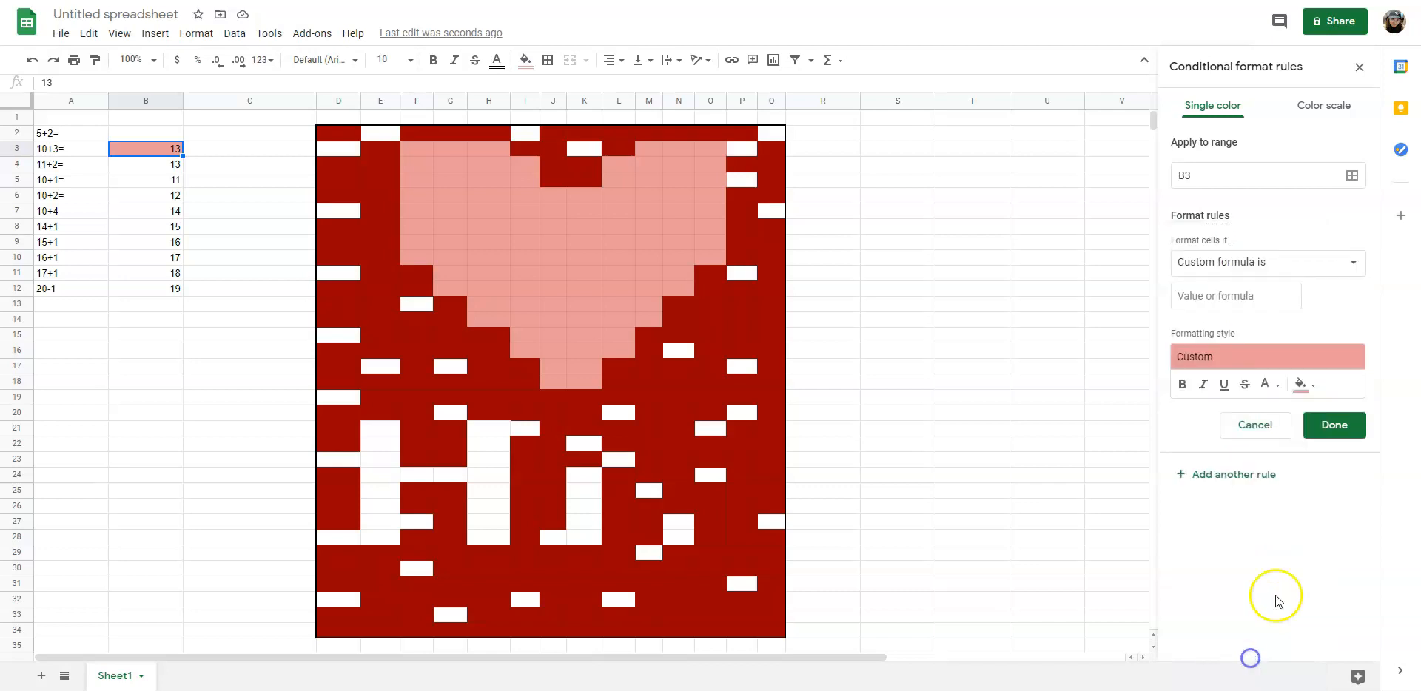
pyautogui.click(1239, 300)
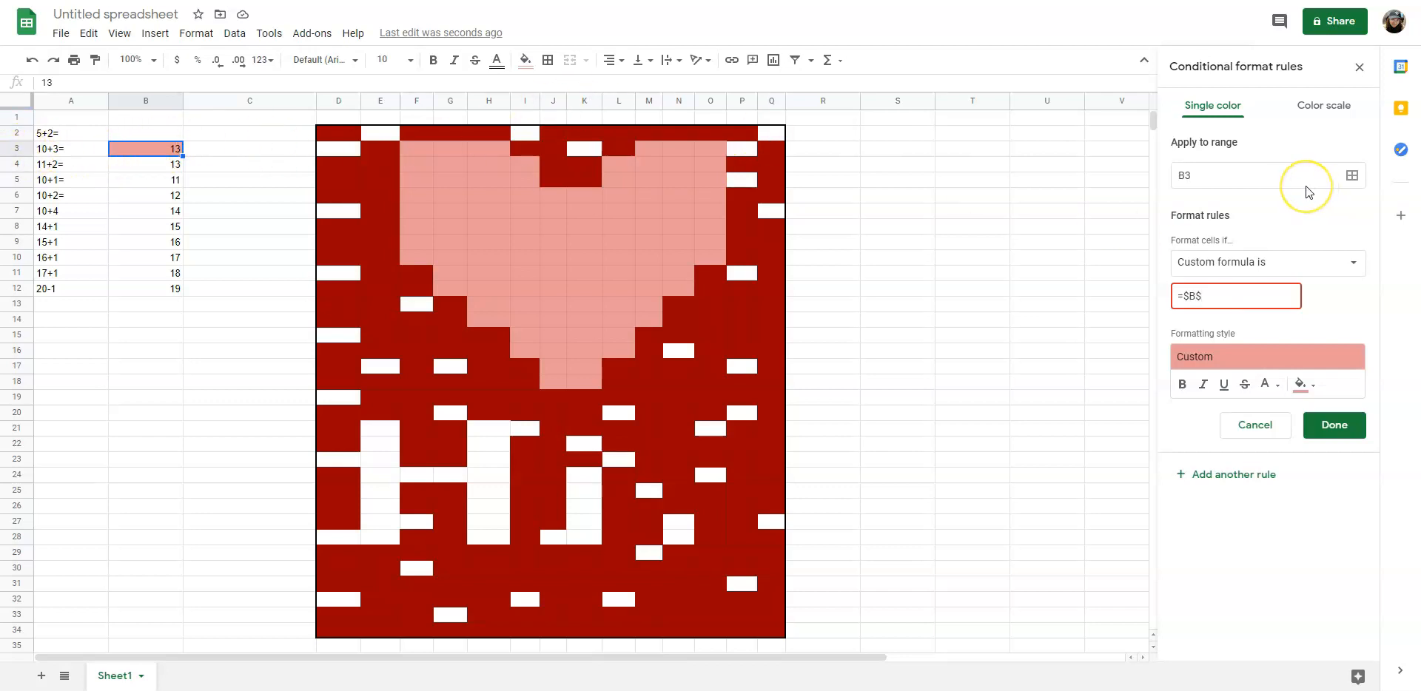
pyautogui.write('=13')
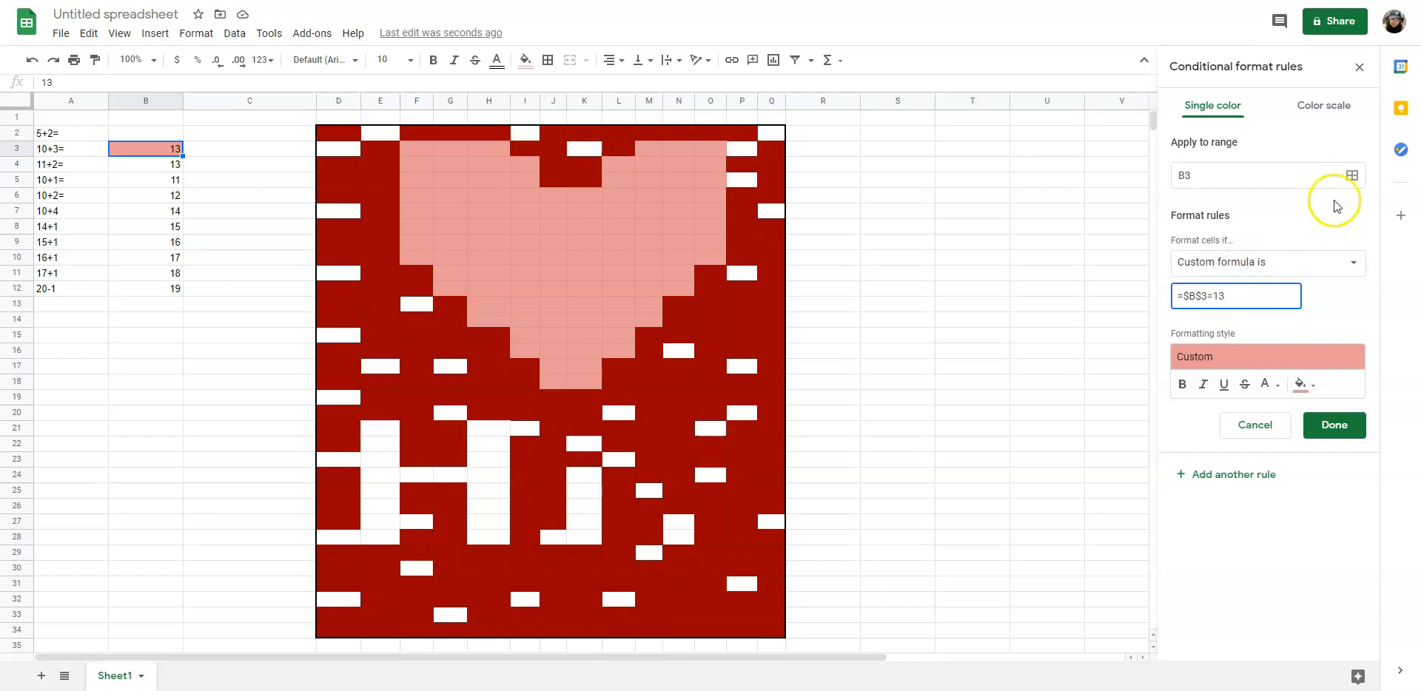
# Step: Extend the rule's range from B3 to scattered light pink heart cells, including F3, G8, I10, K15, H12:I12 and K10:L10, and save the rule
pyautogui.click(1353, 176)
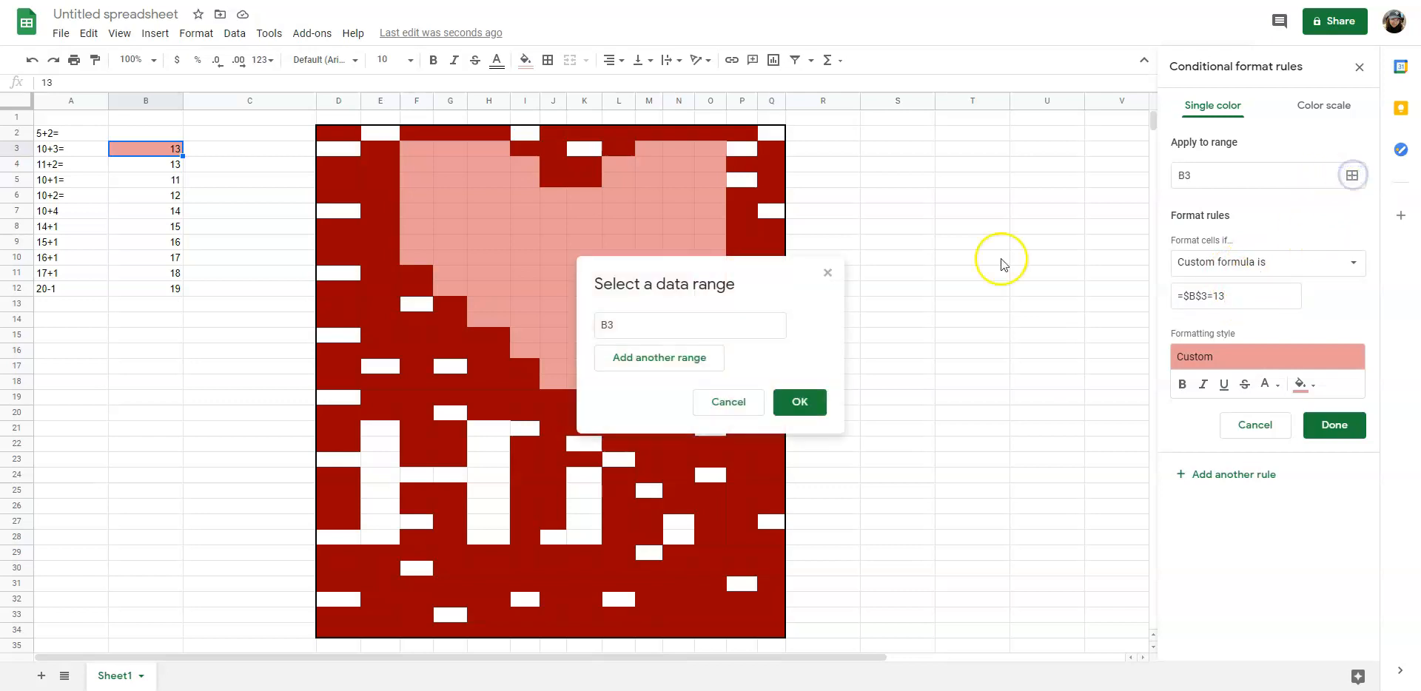
pyautogui.moveTo(688, 285); pyautogui.dragTo(998, 228)
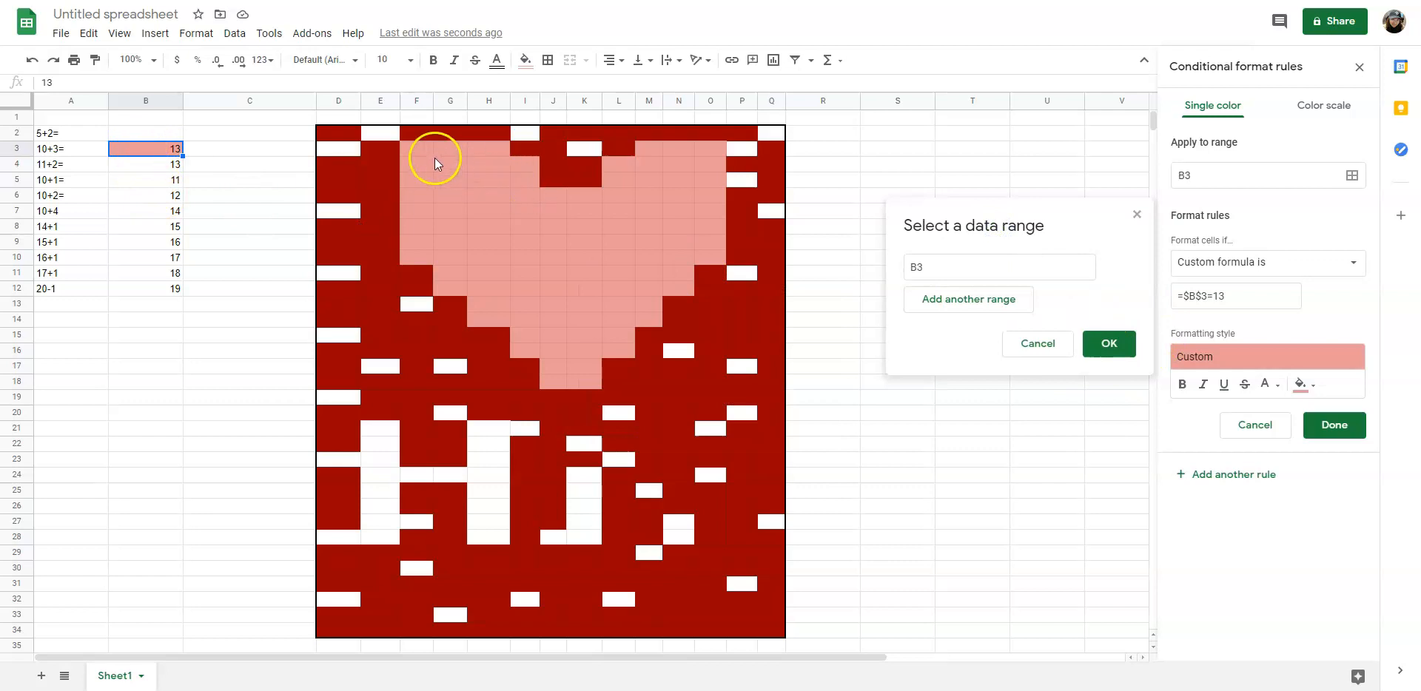
pyautogui.click(951, 302)
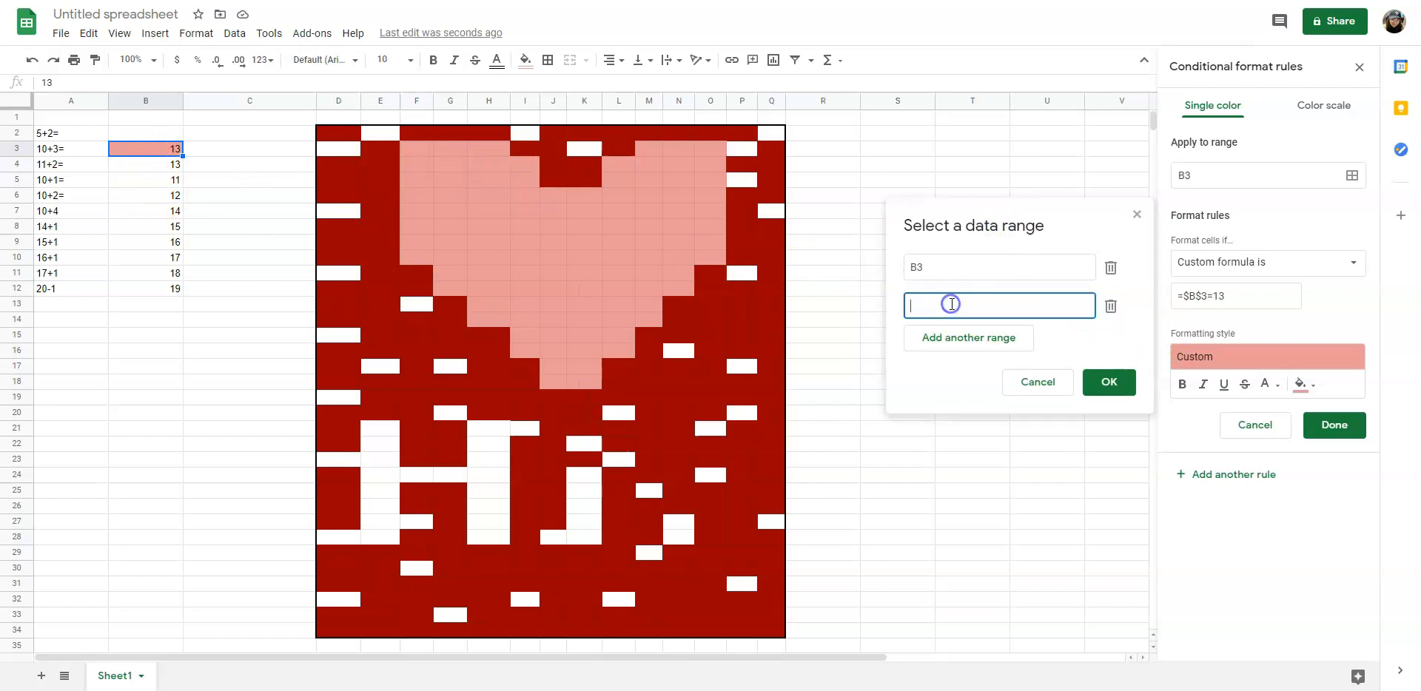
pyautogui.keyDown('ctrl'); pyautogui.click(416, 151); pyautogui.keyUp('ctrl')
pyautogui.keyDown('ctrl'); pyautogui.click(450, 180); pyautogui.keyUp('ctrl')
pyautogui.keyDown('ctrl'); pyautogui.click(450, 227); pyautogui.keyUp('ctrl')
pyautogui.keyDown('ctrl'); pyautogui.click(524, 257); pyautogui.keyUp('ctrl')
pyautogui.keyDown('ctrl'); pyautogui.click(527, 290); pyautogui.keyUp('ctrl')
pyautogui.keyDown('ctrl'); pyautogui.click(584, 335); pyautogui.keyUp('ctrl')
pyautogui.keyDown('ctrl'); pyautogui.click(622, 290); pyautogui.keyUp('ctrl')
pyautogui.keyDown('ctrl'); pyautogui.click(677, 241); pyautogui.keyUp('ctrl')
pyautogui.keyDown('ctrl'); pyautogui.click(706, 180); pyautogui.keyUp('ctrl')
pyautogui.keyDown('ctrl'); pyautogui.click(678, 164); pyautogui.keyUp('ctrl')
pyautogui.moveTo(633, 168); pyautogui.dragTo(626, 182)
pyautogui.keyDown('ctrl'); pyautogui.click(622, 210); pyautogui.keyUp('ctrl')
pyautogui.keyDown('ctrl'); pyautogui.click(678, 195); pyautogui.keyUp('ctrl')
pyautogui.keyDown('ctrl'); pyautogui.click(709, 211); pyautogui.keyUp('ctrl')
pyautogui.keyDown('ctrl'); pyautogui.click(619, 257); pyautogui.keyUp('ctrl')
pyautogui.keyDown('ctrl'); pyautogui.click(553, 242); pyautogui.keyUp('ctrl')
pyautogui.keyDown('ctrl'); pyautogui.click(548, 206); pyautogui.keyUp('ctrl')
pyautogui.moveTo(449, 180); pyautogui.dragTo(490, 180)
pyautogui.keyDown('ctrl'); pyautogui.click(489, 148); pyautogui.keyUp('ctrl')
pyautogui.keyDown('ctrl'); pyautogui.click(488, 242); pyautogui.keyUp('ctrl')
pyautogui.moveTo(488, 291); pyautogui.dragTo(526, 289)
pyautogui.keyDown('ctrl'); pyautogui.click(583, 304); pyautogui.keyUp('ctrl')
pyautogui.moveTo(584, 257); pyautogui.dragTo(619, 258)
pyautogui.keyDown('ctrl'); pyautogui.click(417, 211); pyautogui.keyUp('ctrl')
pyautogui.keyDown('ctrl'); pyautogui.click(489, 211); pyautogui.keyUp('ctrl')
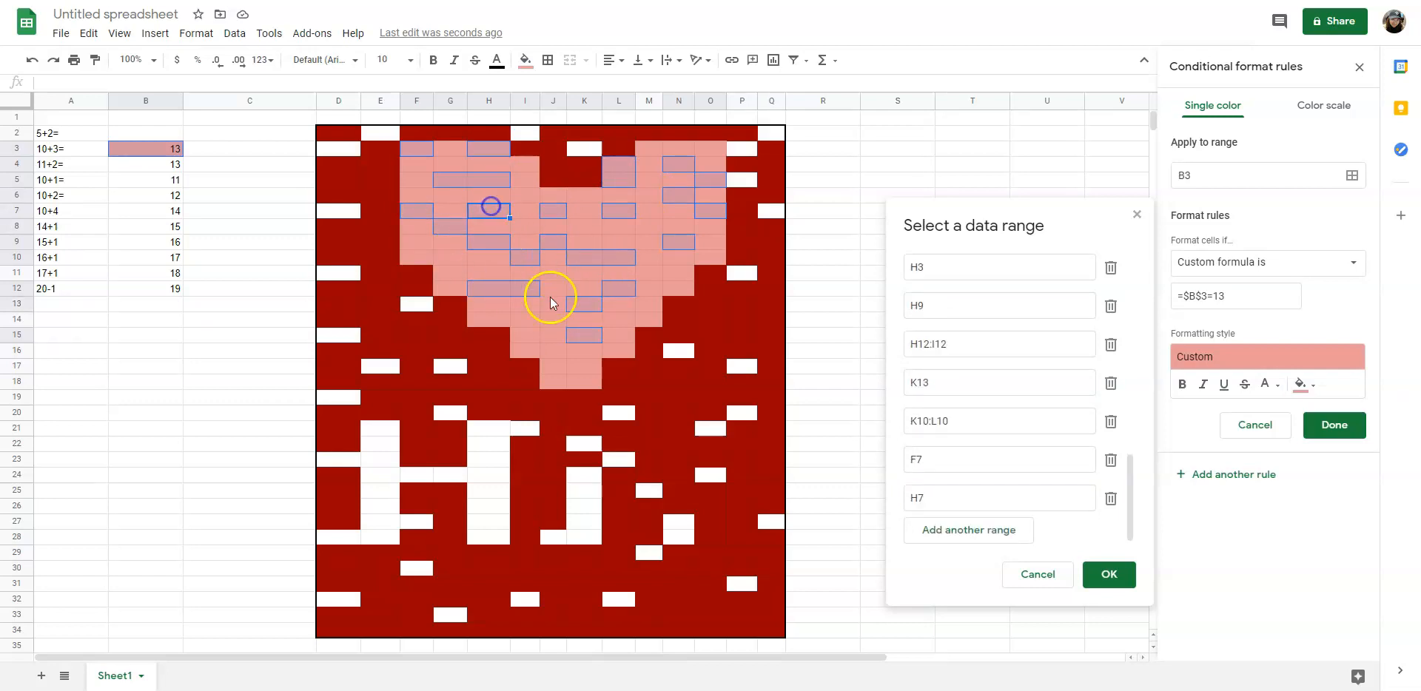
pyautogui.keyDown('ctrl'); pyautogui.click(558, 351); pyautogui.keyUp('ctrl')
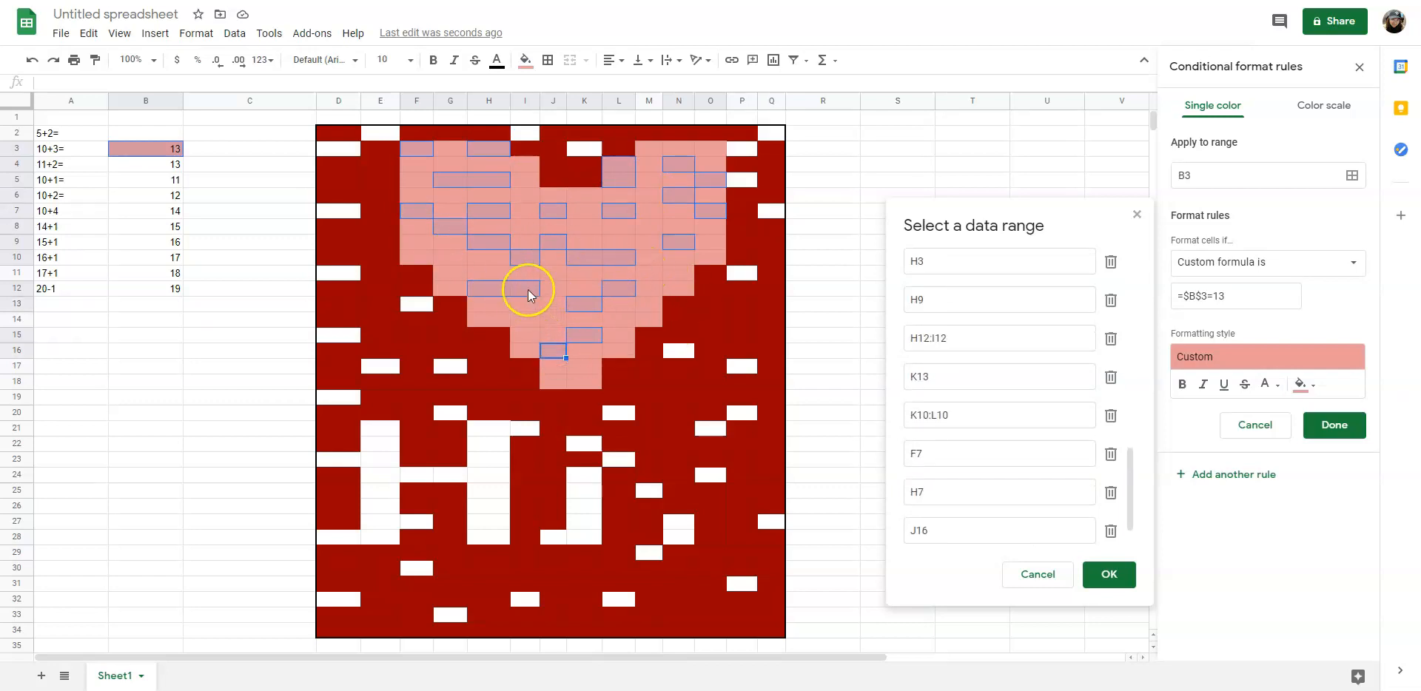
pyautogui.click(528, 294)
pyautogui.keyDown('ctrl'); pyautogui.click(451, 195); pyautogui.keyUp('ctrl')
pyautogui.keyDown('ctrl'); pyautogui.click(450, 148); pyautogui.keyUp('ctrl')
pyautogui.keyDown('ctrl'); pyautogui.click(489, 164); pyautogui.keyUp('ctrl')
pyautogui.keyDown('ctrl'); pyautogui.click(488, 225); pyautogui.keyUp('ctrl')
pyautogui.keyDown('ctrl'); pyautogui.click(424, 258); pyautogui.keyUp('ctrl')
pyautogui.keyDown('ctrl'); pyautogui.click(584, 257); pyautogui.keyUp('ctrl')
pyautogui.keyDown('ctrl'); pyautogui.click(619, 226); pyautogui.keyUp('ctrl')
pyautogui.keyDown('ctrl'); pyautogui.click(679, 179); pyautogui.keyUp('ctrl')
pyautogui.keyDown('ctrl'); pyautogui.click(710, 164); pyautogui.keyUp('ctrl')
pyautogui.keyDown('ctrl'); pyautogui.click(679, 226); pyautogui.keyUp('ctrl')
pyautogui.keyDown('ctrl'); pyautogui.click(648, 272); pyautogui.keyUp('ctrl')
pyautogui.keyDown('ctrl'); pyautogui.click(578, 337); pyautogui.keyUp('ctrl')
pyautogui.keyDown('ctrl'); pyautogui.click(584, 304); pyautogui.keyUp('ctrl')
pyautogui.keyDown('ctrl'); pyautogui.click(584, 195); pyautogui.keyUp('ctrl')
pyautogui.keyDown('ctrl'); pyautogui.click(525, 334); pyautogui.keyUp('ctrl')
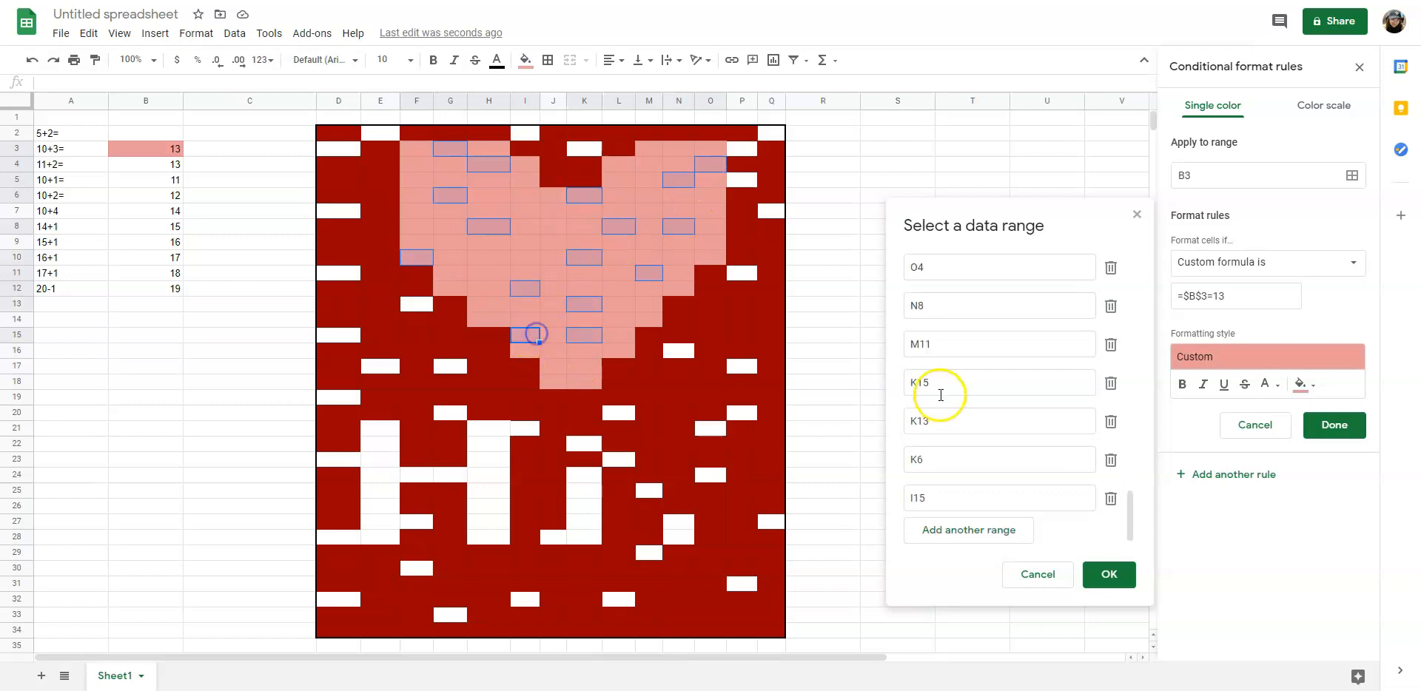
pyautogui.click(1109, 574)
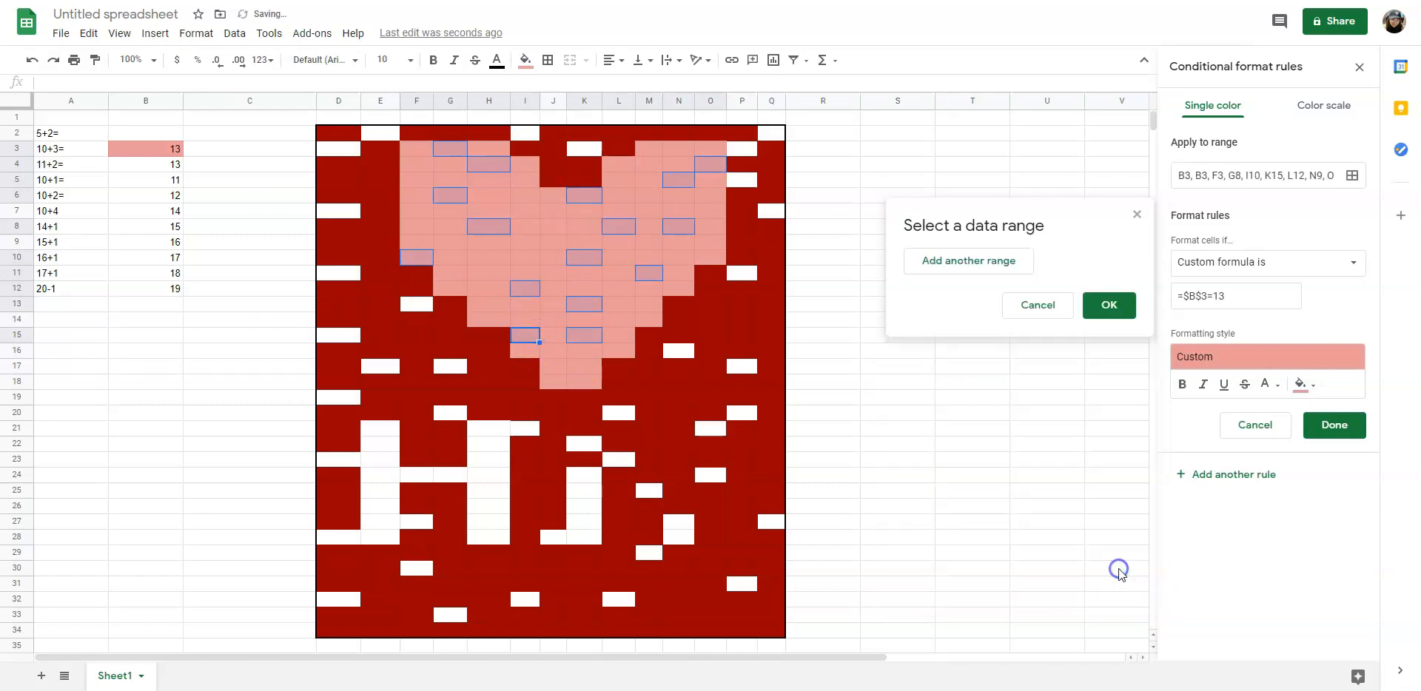
pyautogui.click(1343, 430)
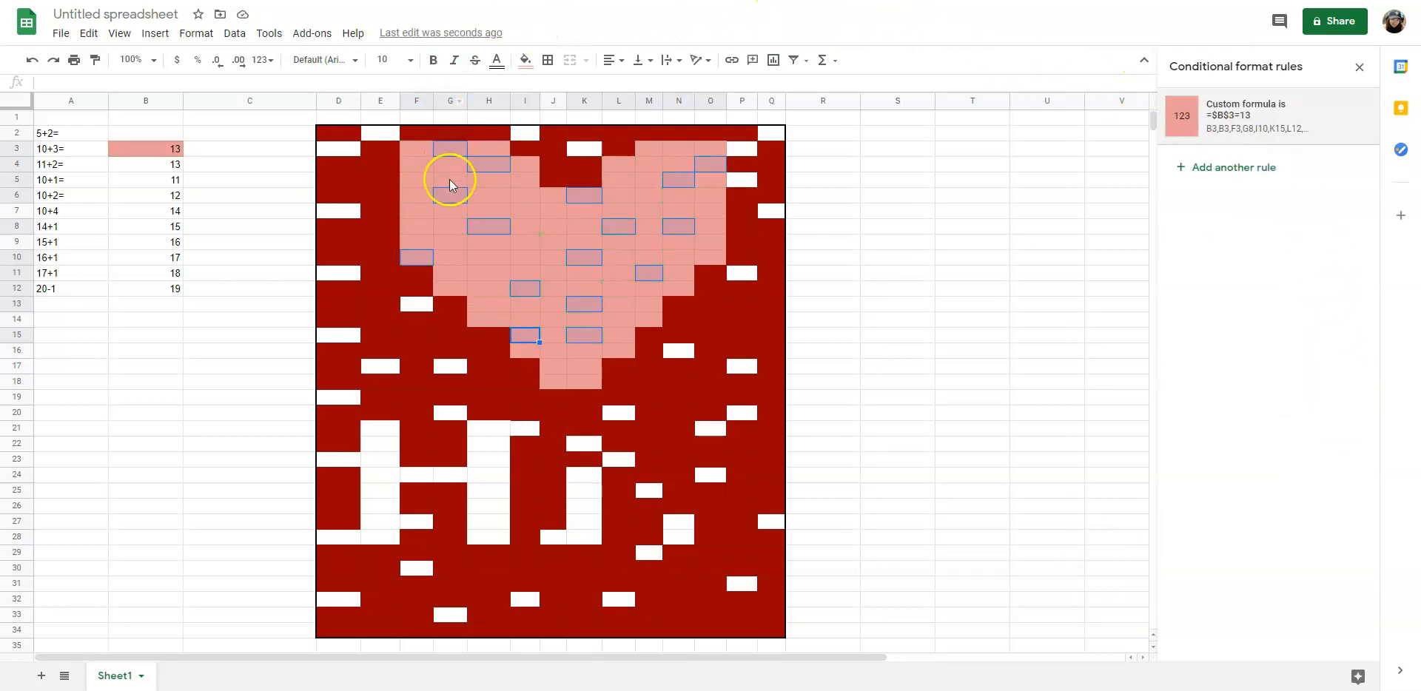
# Step: Reset the regular fill colour of the selected heart cells and clear the answer in B3
pyautogui.click(526, 63)
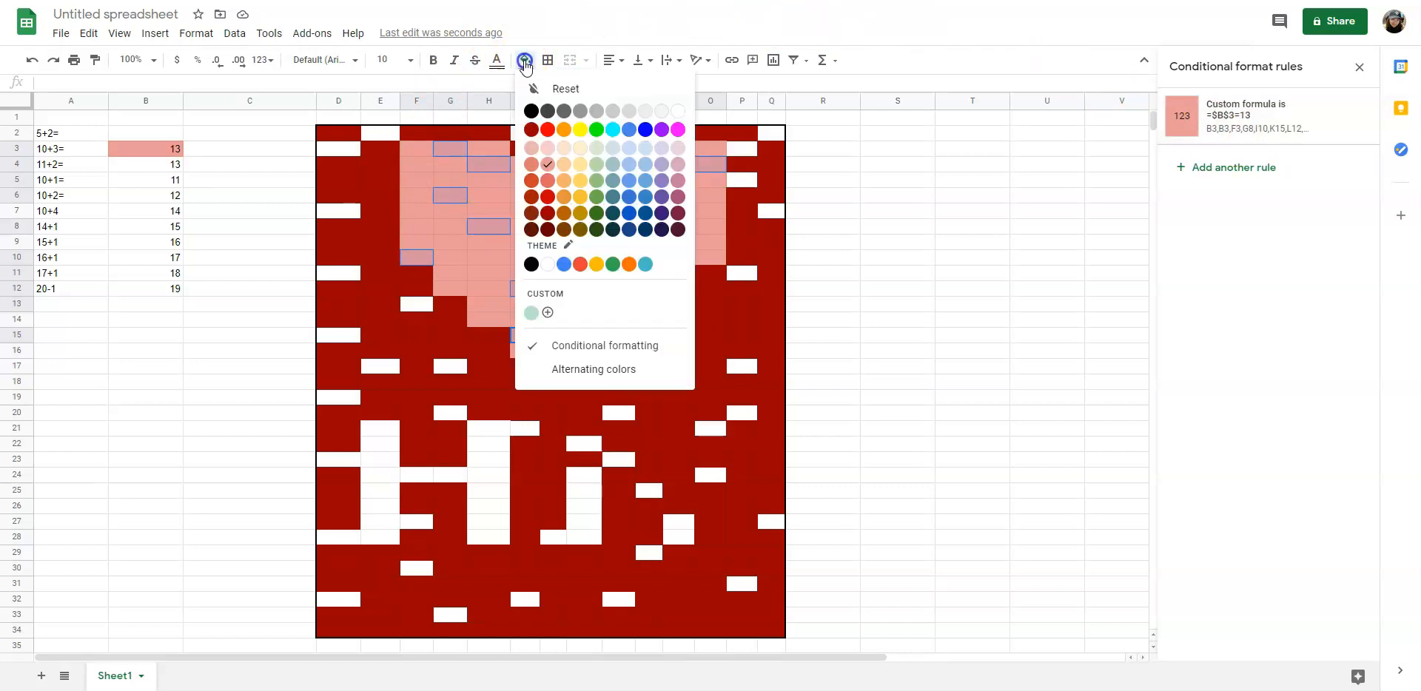
pyautogui.click(585, 91)
pyautogui.click(169, 140)
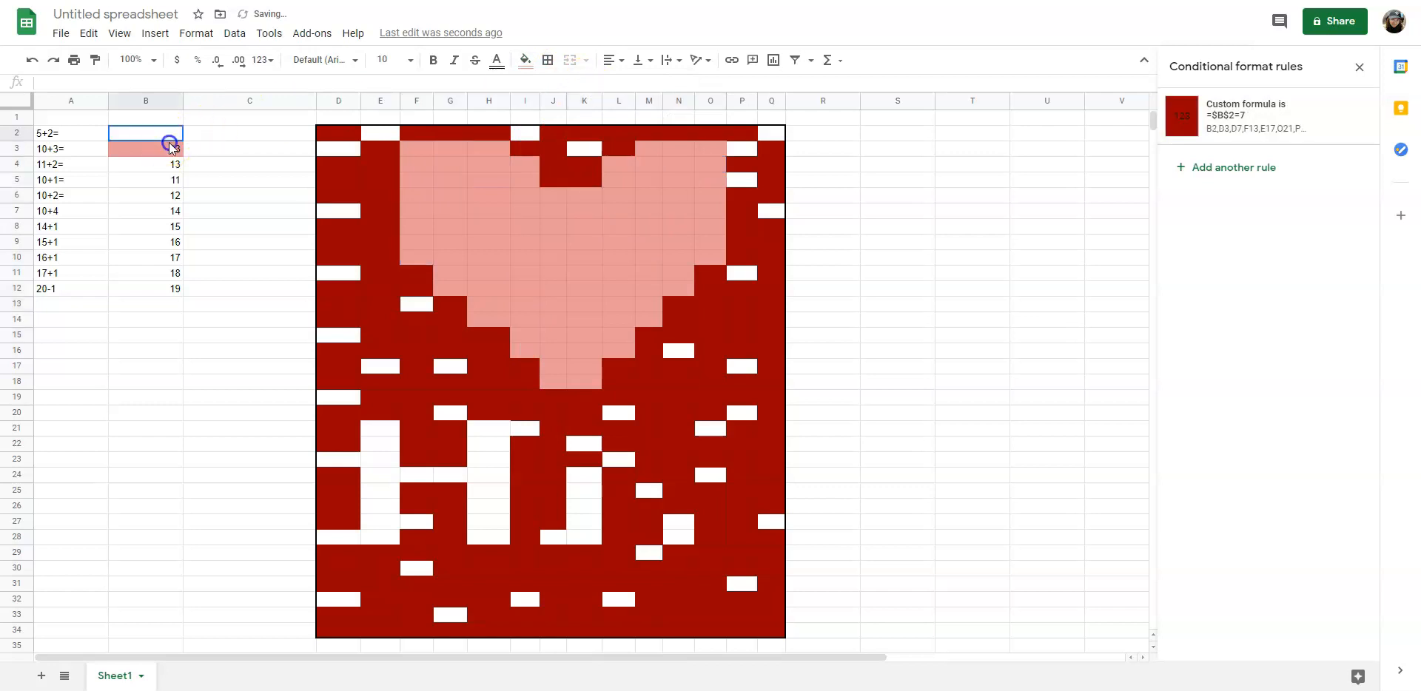
pyautogui.click(179, 151)
pyautogui.press('Delete')
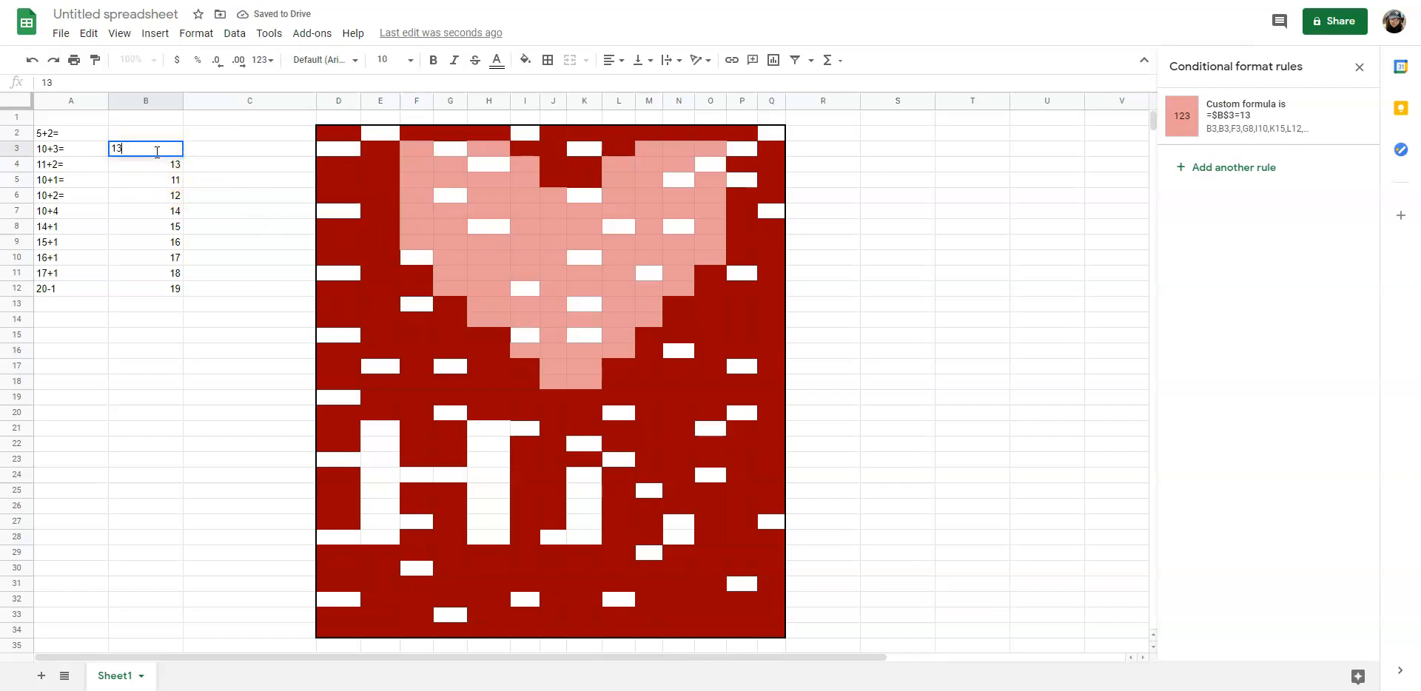
# Step: Test the pink rule by entering 13 in B3, and delete the answer again
pyautogui.press('Return')
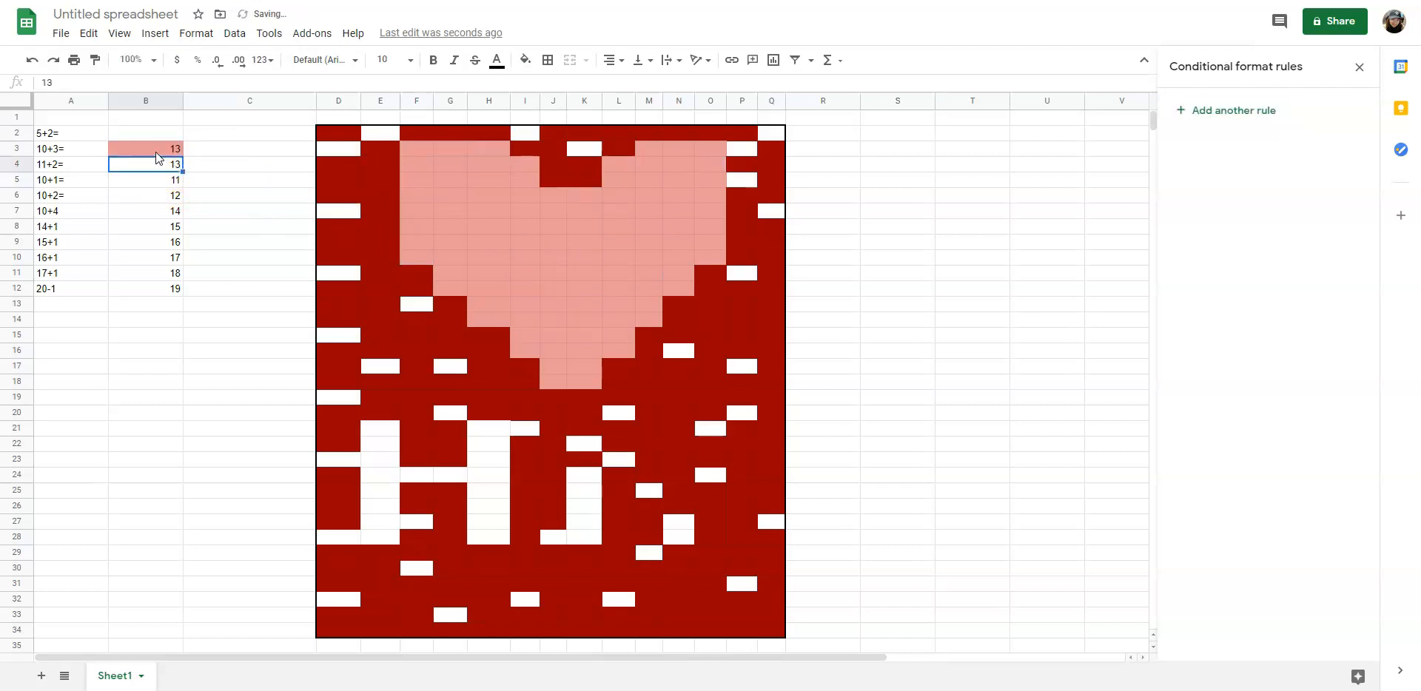
pyautogui.click(160, 150)
pyautogui.press('Delete')
# Step: Create a conditional formatting rule for cell B4 with the custom formula =$B$4=13
pyautogui.click(159, 163)
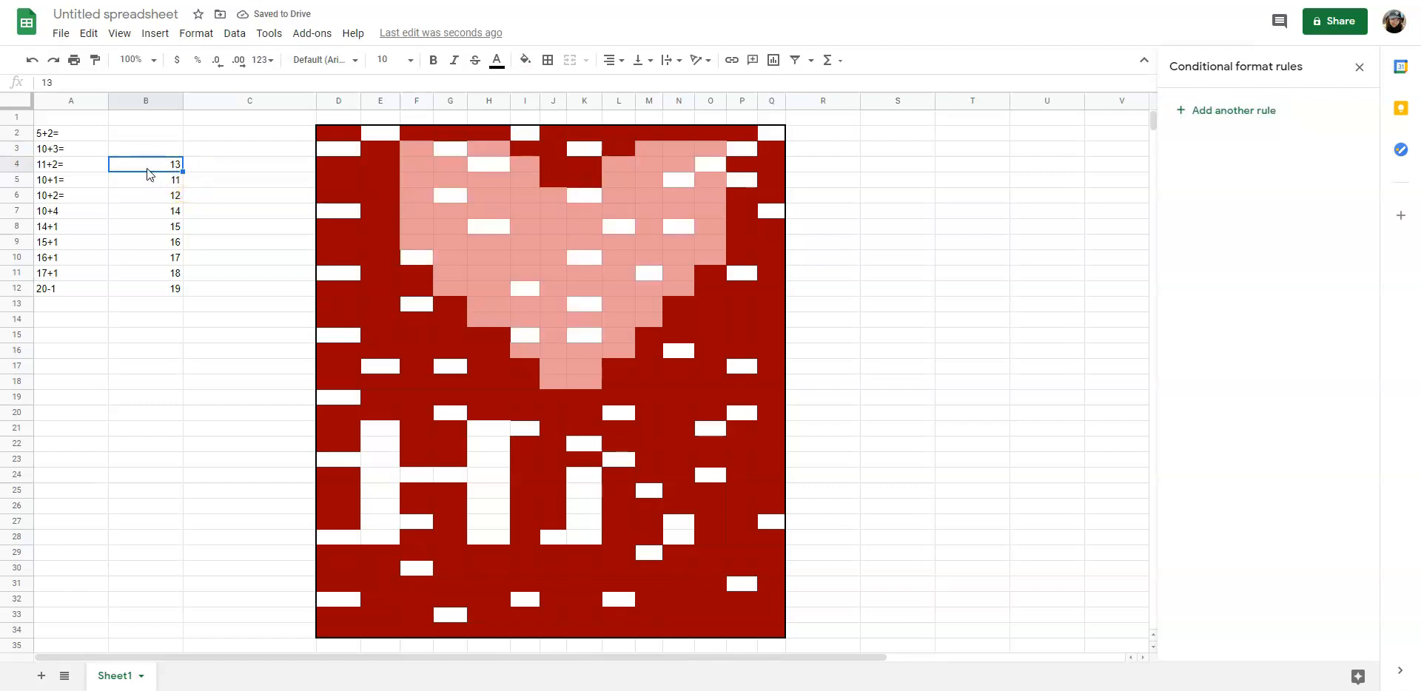
pyautogui.click(1232, 109)
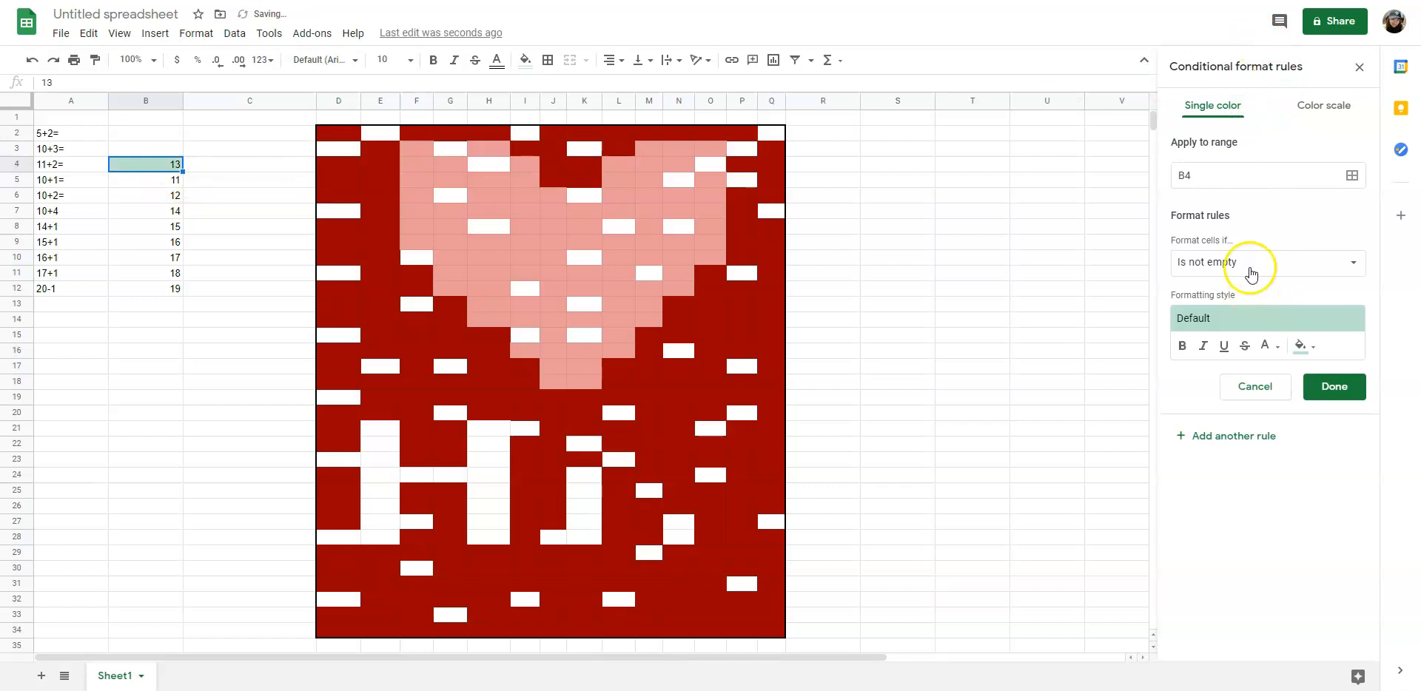
pyautogui.click(1349, 261)
pyautogui.scroll(-1, 1240, 503)
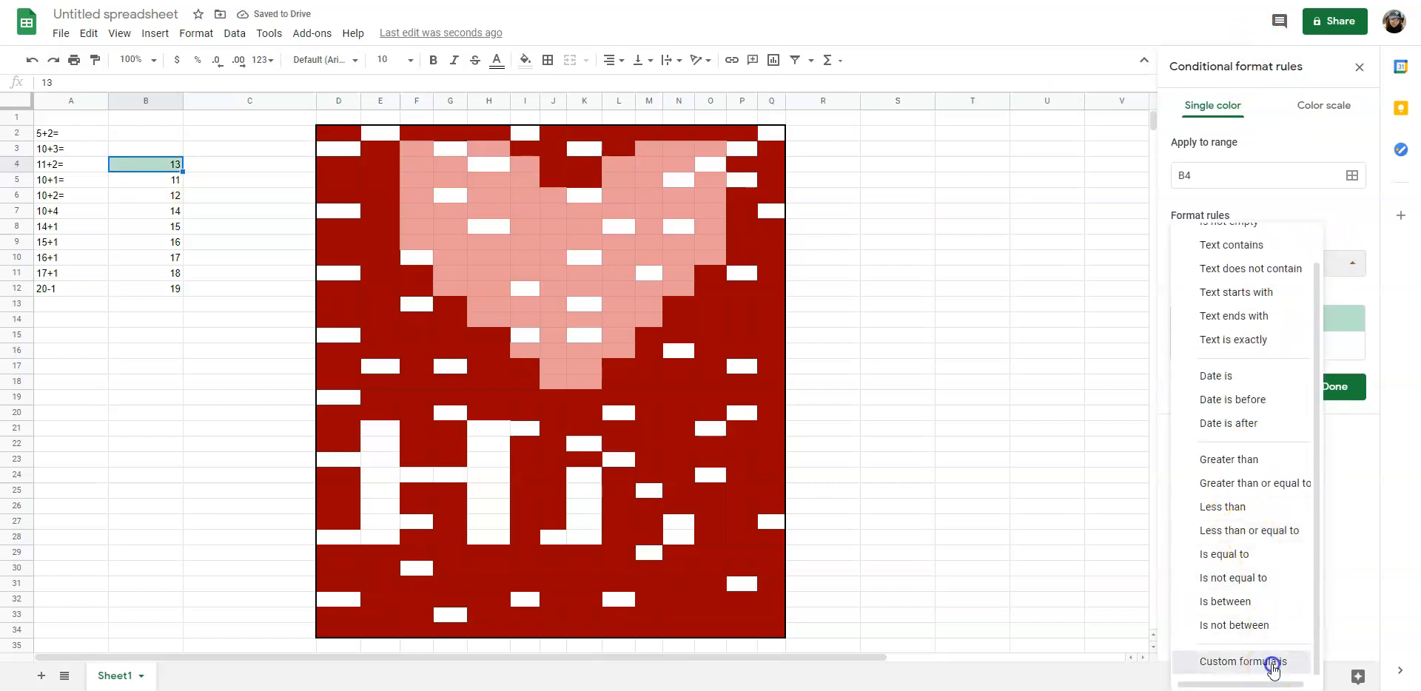
pyautogui.click(1273, 671)
pyautogui.click(1229, 305)
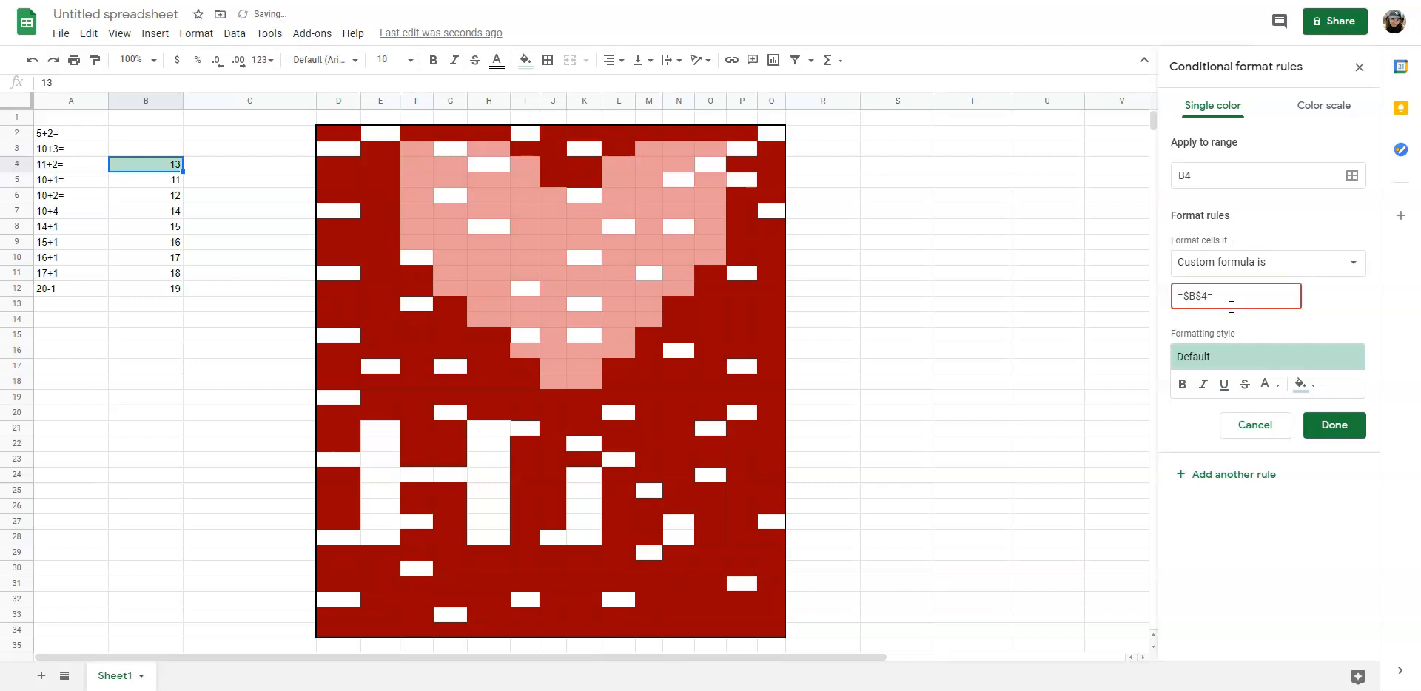
pyautogui.click(1317, 309)
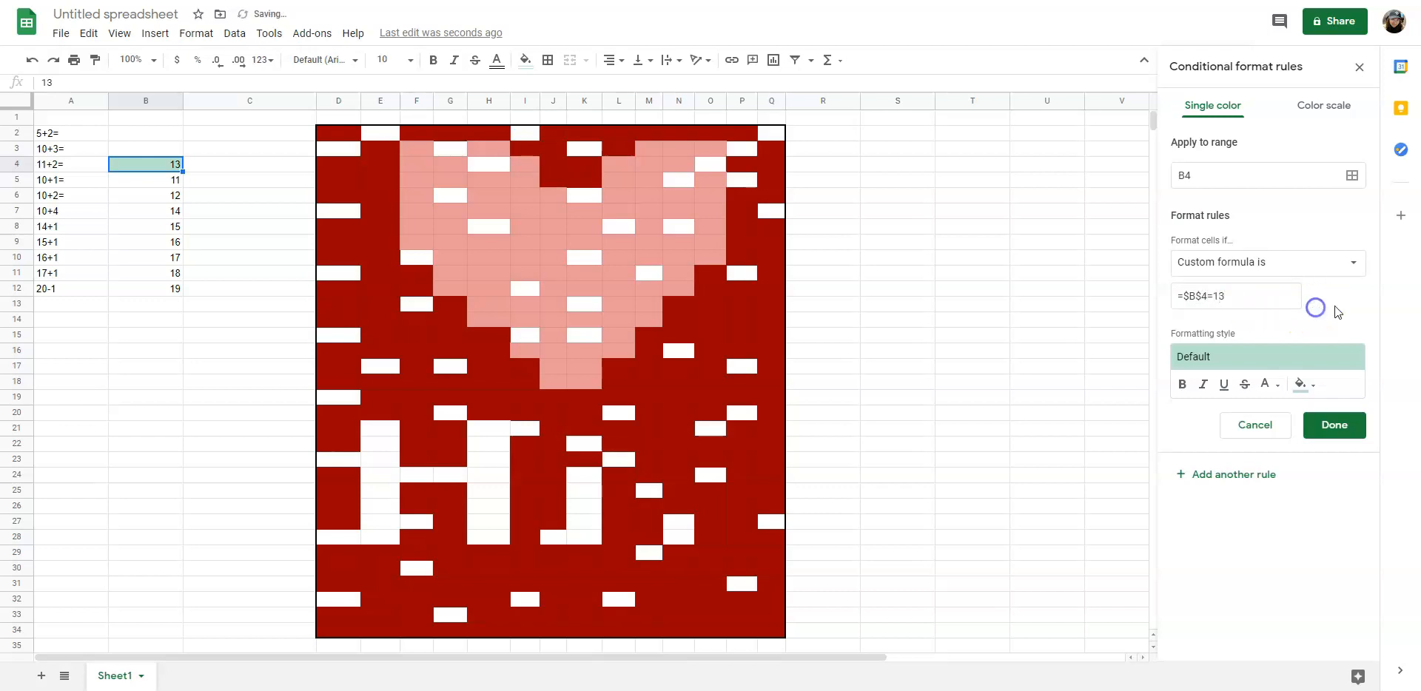
# Step: Set the B4 rule's fill colour to the dark red of the picture's background
pyautogui.click(1314, 363)
pyautogui.click(1334, 353)
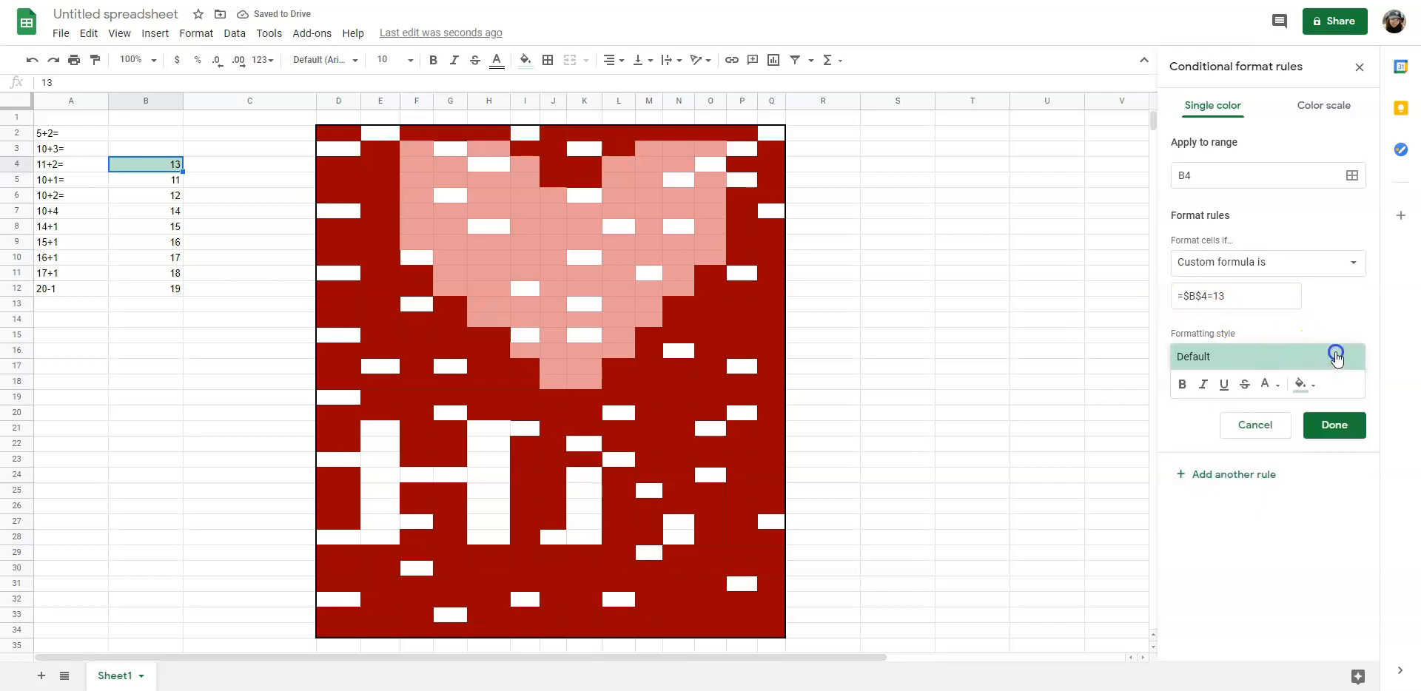
pyautogui.click(1317, 400)
pyautogui.click(1172, 539)
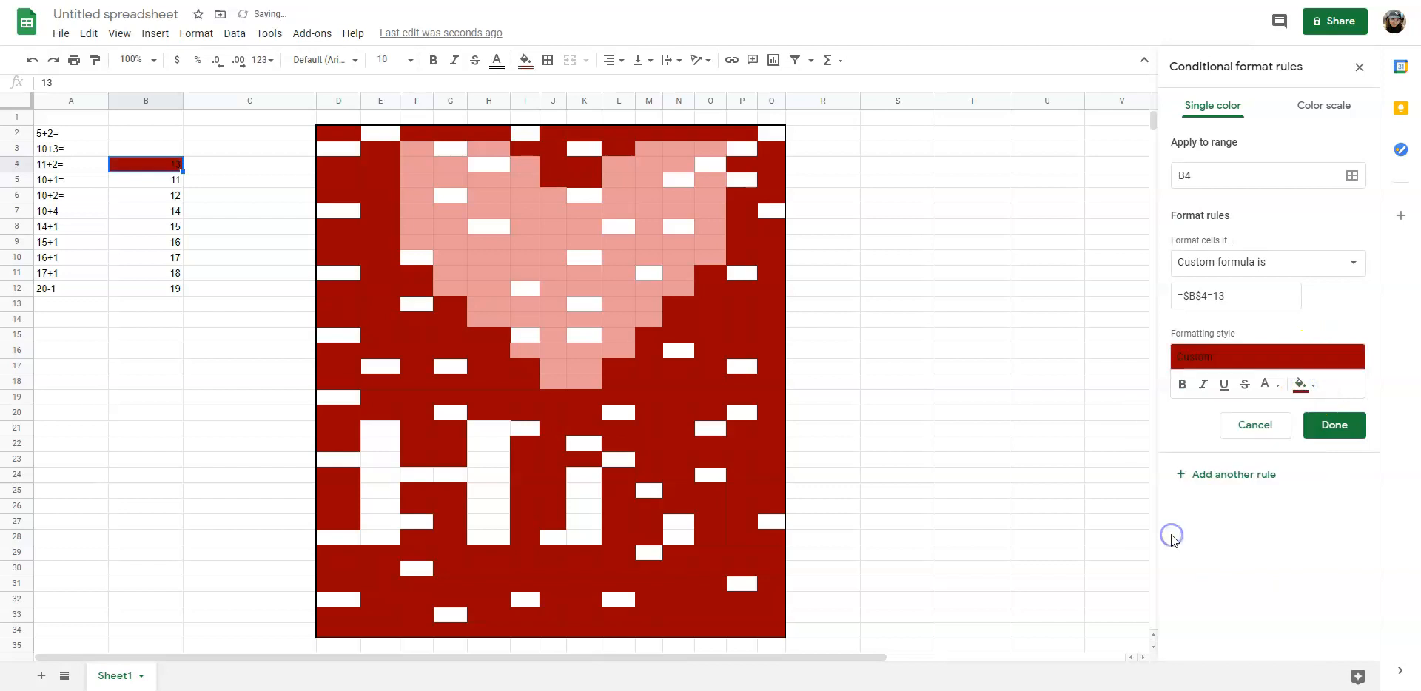
# Step: Extend the rule's range from B4 to further scattered dark red background cells, including H17, K20, I23, N33, O16:P16, P13:P14 and J4
pyautogui.click(1344, 182)
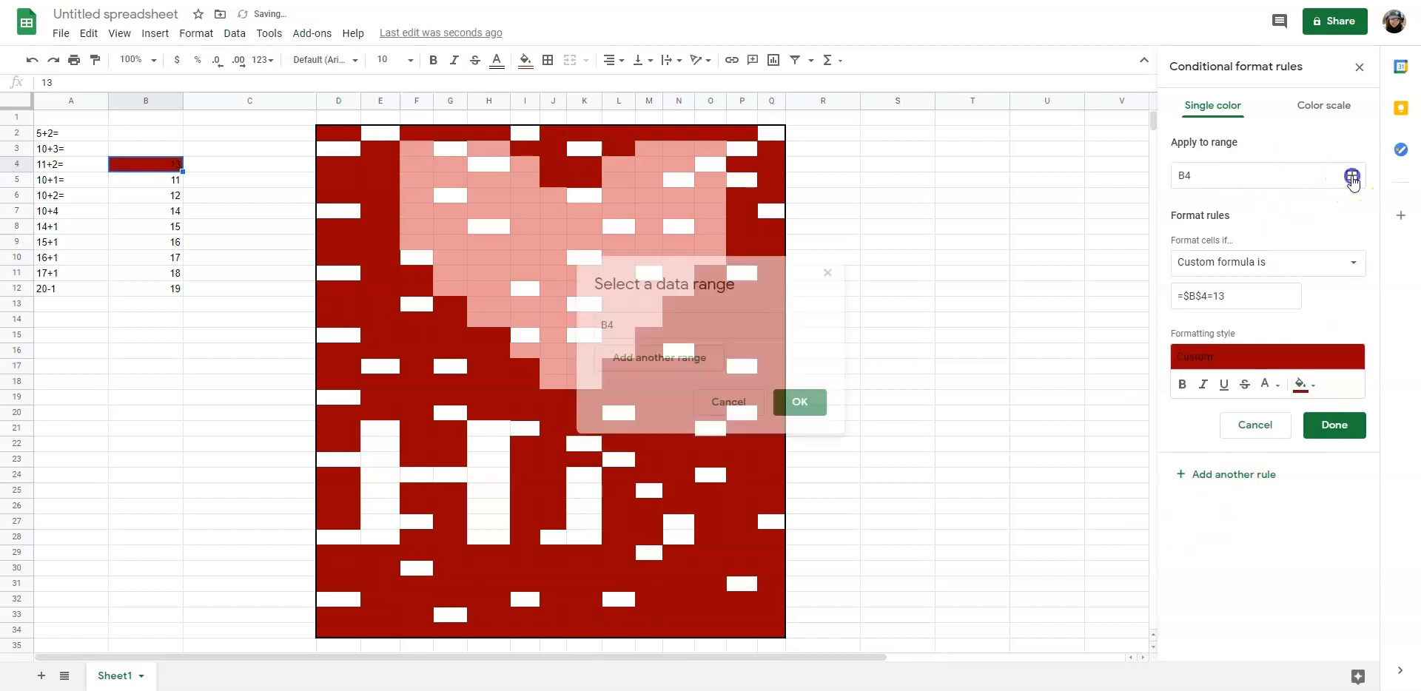
pyautogui.click(677, 357)
pyautogui.moveTo(712, 288); pyautogui.dragTo(1008, 209)
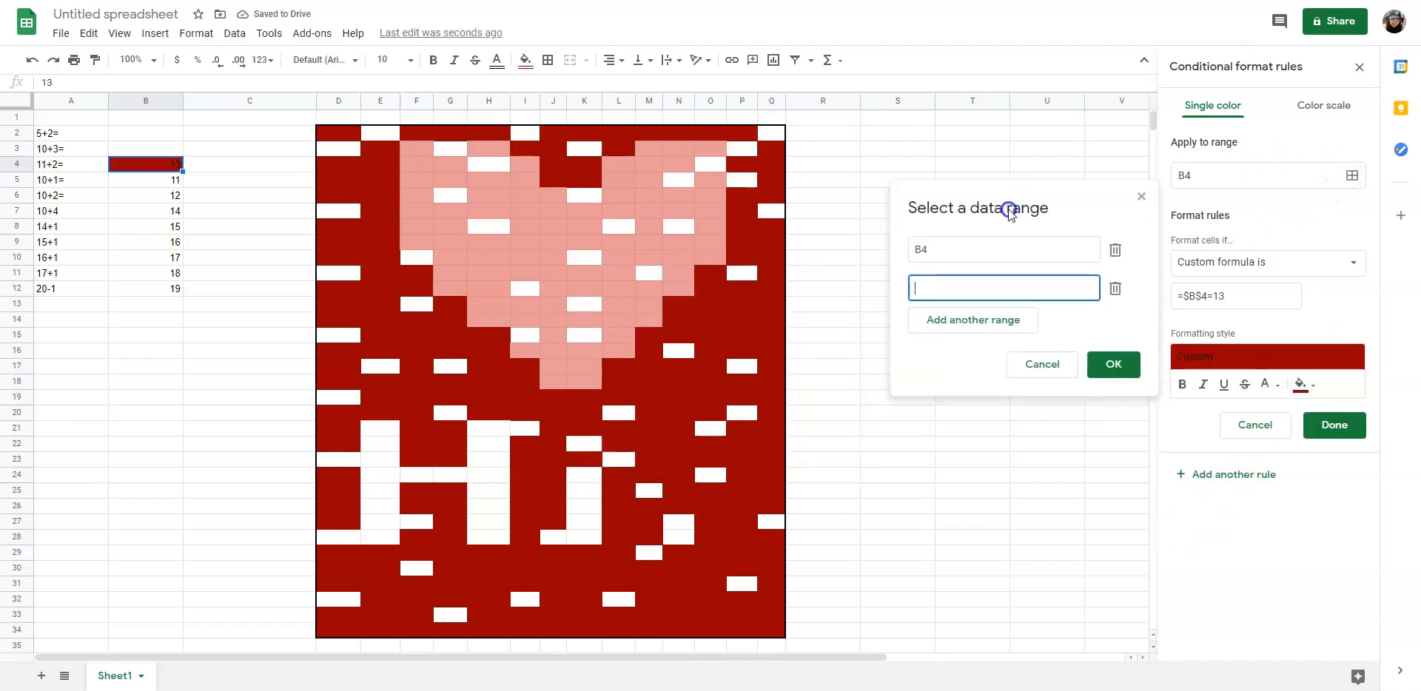
pyautogui.click(489, 369)
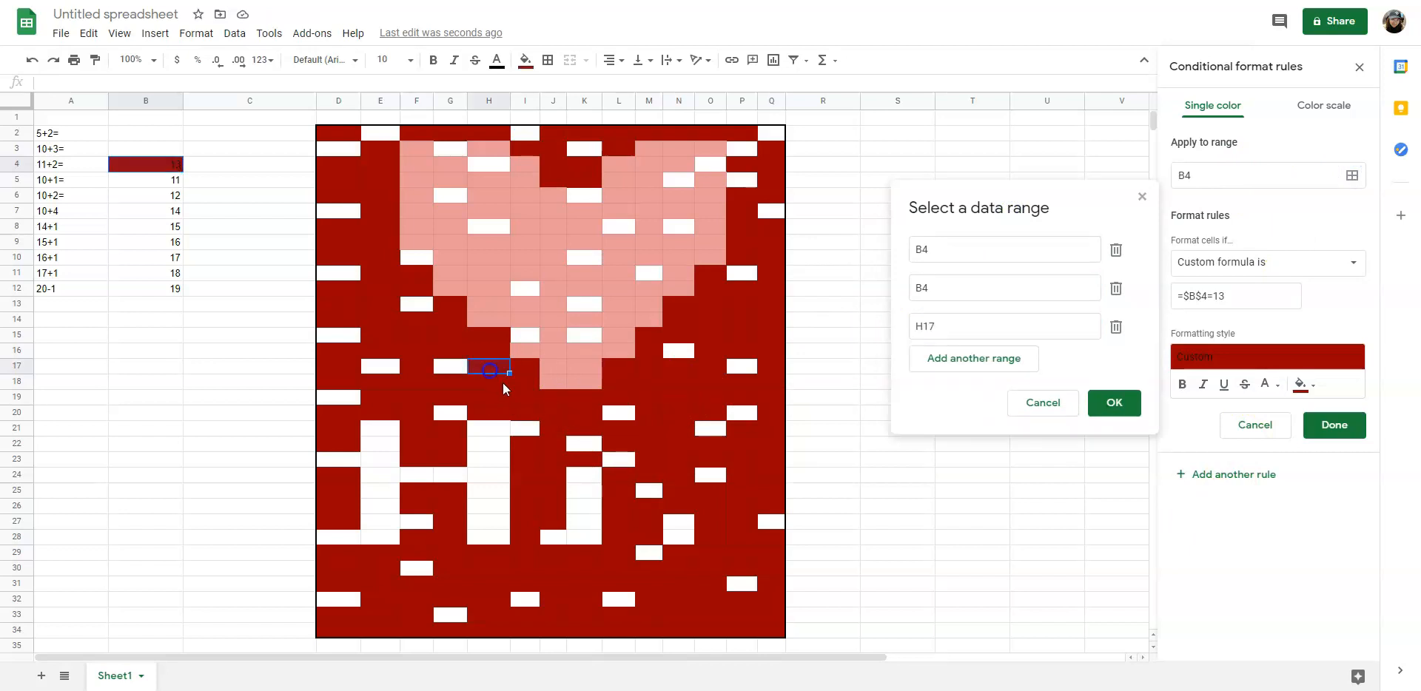
pyautogui.click(580, 412)
pyautogui.click(525, 459)
pyautogui.click(525, 552)
pyautogui.click(553, 584)
pyautogui.click(678, 615)
pyautogui.click(711, 568)
pyautogui.click(742, 490)
pyautogui.click(743, 414)
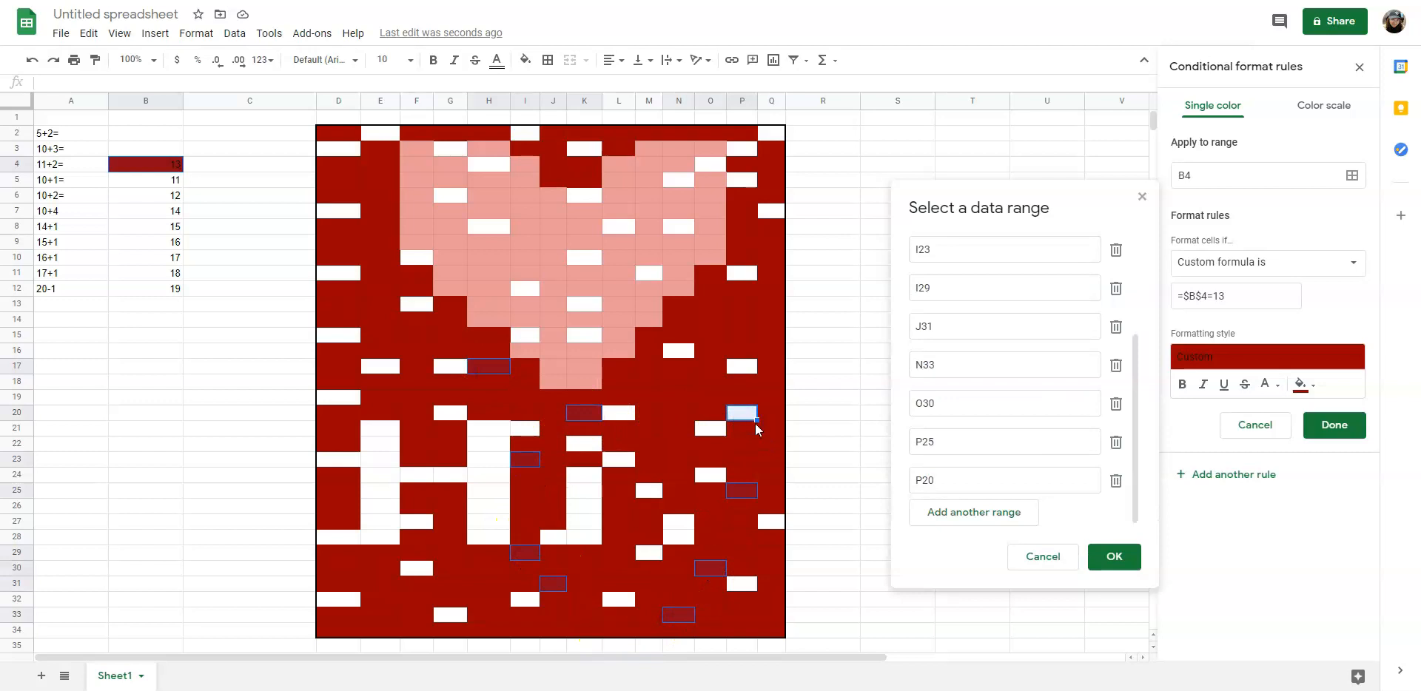
pyautogui.click(649, 413)
pyautogui.moveTo(711, 350); pyautogui.dragTo(742, 350)
pyautogui.moveTo(742, 303); pyautogui.dragTo(742, 319)
pyautogui.click(711, 303)
pyautogui.click(742, 242)
pyautogui.click(768, 178)
pyautogui.click(626, 138)
pyautogui.click(562, 169)
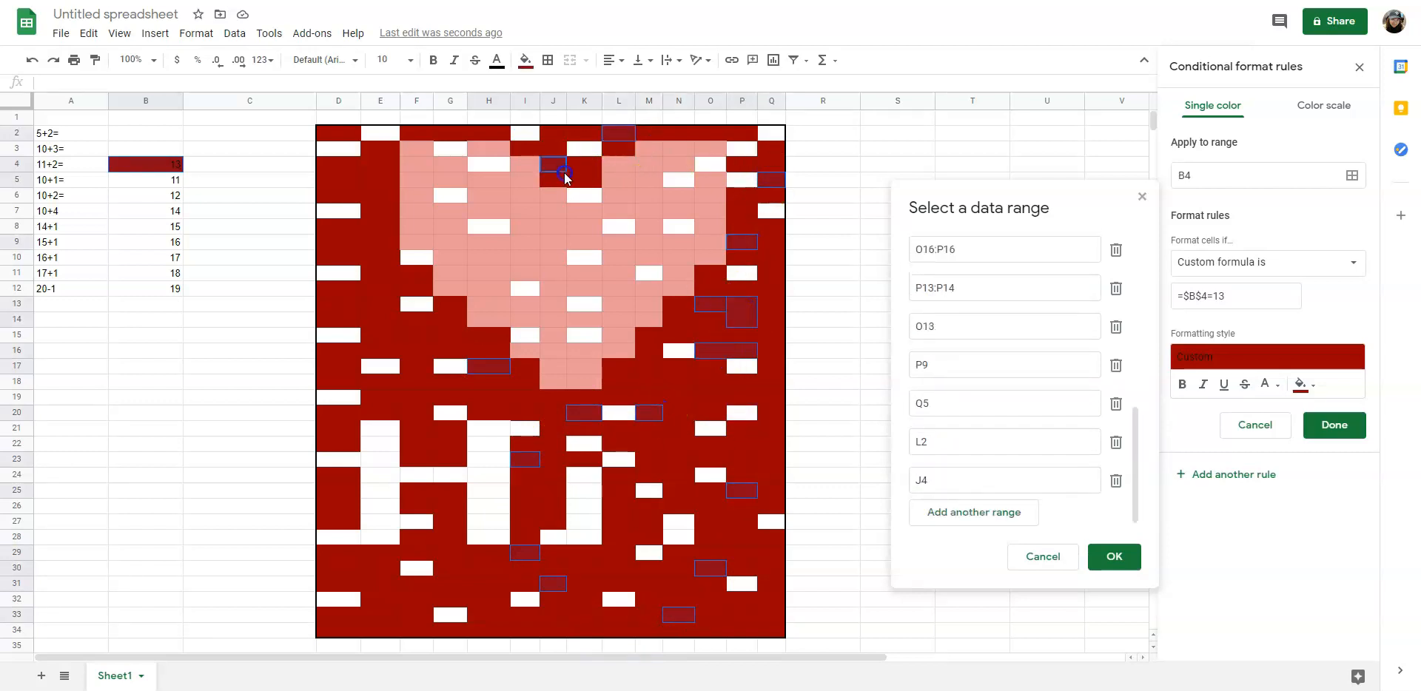
pyautogui.click(555, 136)
pyautogui.keyDown('ctrl'); pyautogui.click(334, 168); pyautogui.keyUp('ctrl')
pyautogui.keyDown('ctrl'); pyautogui.click(369, 209); pyautogui.keyUp('ctrl')
pyautogui.moveTo(338, 257); pyautogui.dragTo(380, 257)
pyautogui.keyDown('ctrl'); pyautogui.click(343, 244); pyautogui.keyUp('ctrl')
pyautogui.keyDown('ctrl'); pyautogui.click(380, 319); pyautogui.keyUp('ctrl')
pyautogui.keyDown('ctrl'); pyautogui.click(416, 334); pyautogui.keyUp('ctrl')
pyautogui.keyDown('ctrl'); pyautogui.click(416, 412); pyautogui.keyUp('ctrl')
pyautogui.keyDown('ctrl'); pyautogui.click(382, 399); pyautogui.keyUp('ctrl')
pyautogui.keyDown('ctrl'); pyautogui.click(338, 428); pyautogui.keyUp('ctrl')
pyautogui.keyDown('ctrl'); pyautogui.click(450, 459); pyautogui.keyUp('ctrl')
pyautogui.keyDown('ctrl'); pyautogui.click(450, 505); pyautogui.keyUp('ctrl')
pyautogui.keyDown('ctrl'); pyautogui.click(380, 568); pyautogui.keyUp('ctrl')
pyautogui.keyDown('ctrl'); pyautogui.click(385, 600); pyautogui.keyUp('ctrl')
pyautogui.keyDown('ctrl'); pyautogui.click(489, 583); pyautogui.keyUp('ctrl')
pyautogui.keyDown('ctrl'); pyautogui.click(450, 552); pyautogui.keyUp('ctrl')
pyautogui.keyDown('ctrl'); pyautogui.click(340, 491); pyautogui.keyUp('ctrl')
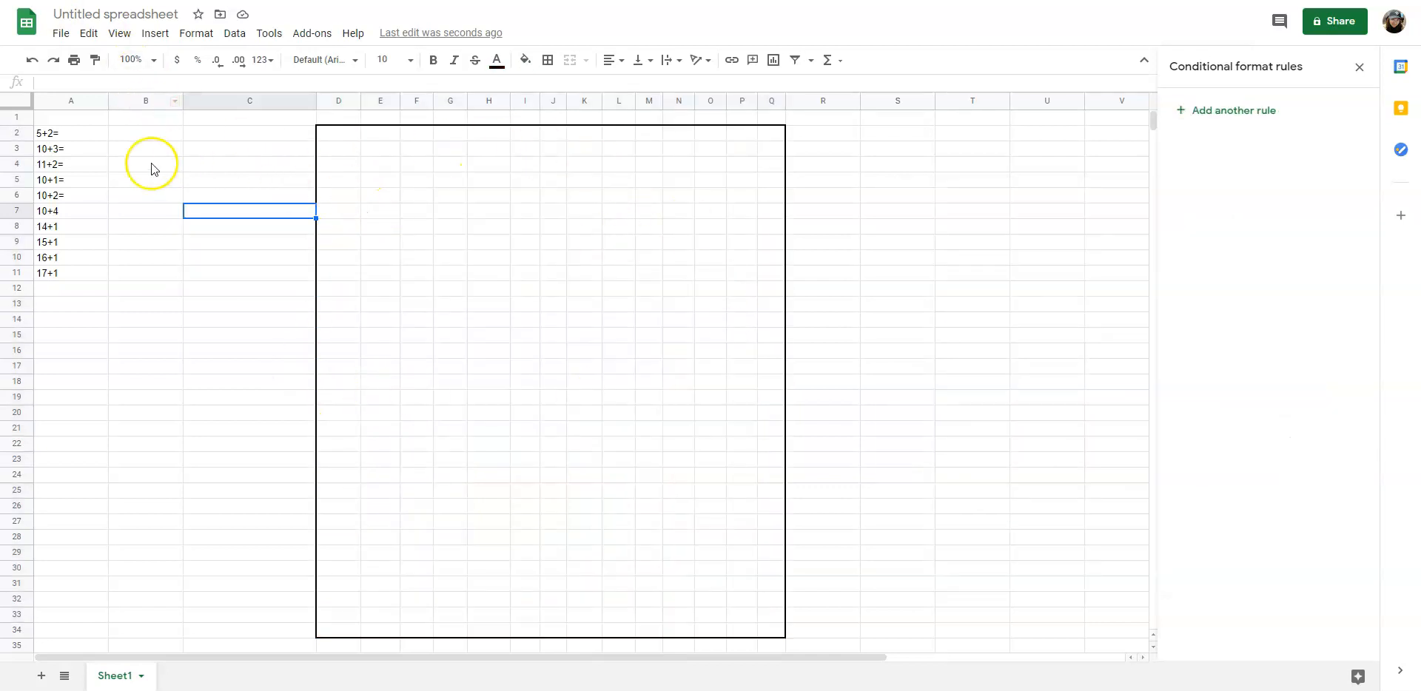
# Step: Enter the answers 7, 13, 13 and 11 in cells B2 to B5 to test their colouring rules
pyautogui.click(130, 138)
pyautogui.write('7')
pyautogui.press('Return')
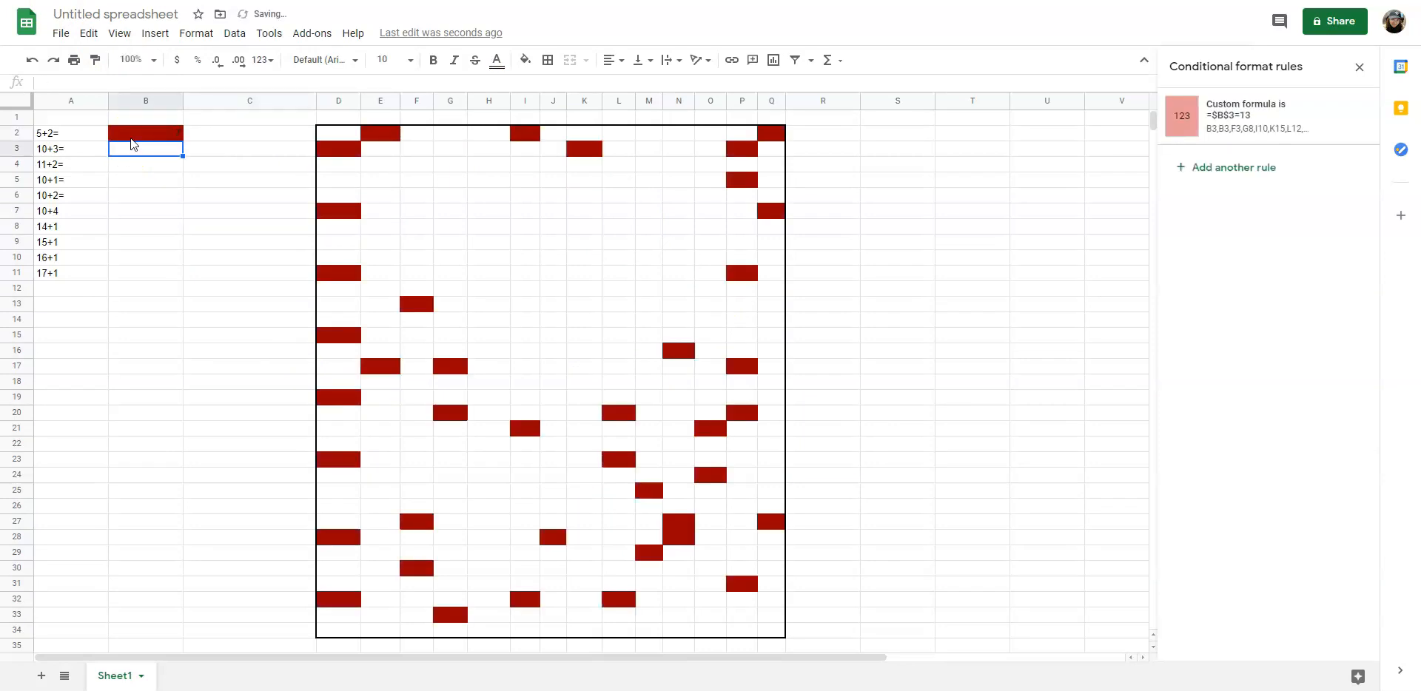
pyautogui.write('13')
pyautogui.press('Return')
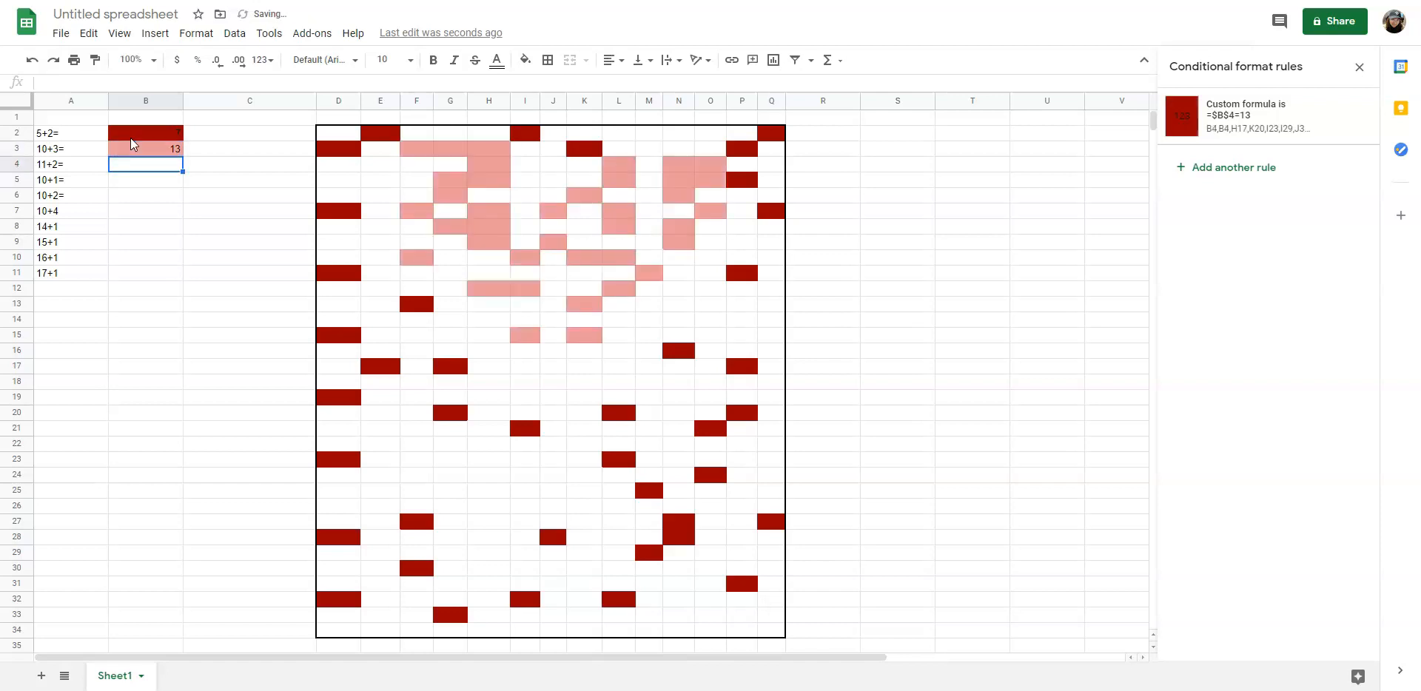
pyautogui.write('13')
pyautogui.press('Return')
pyautogui.write('11')
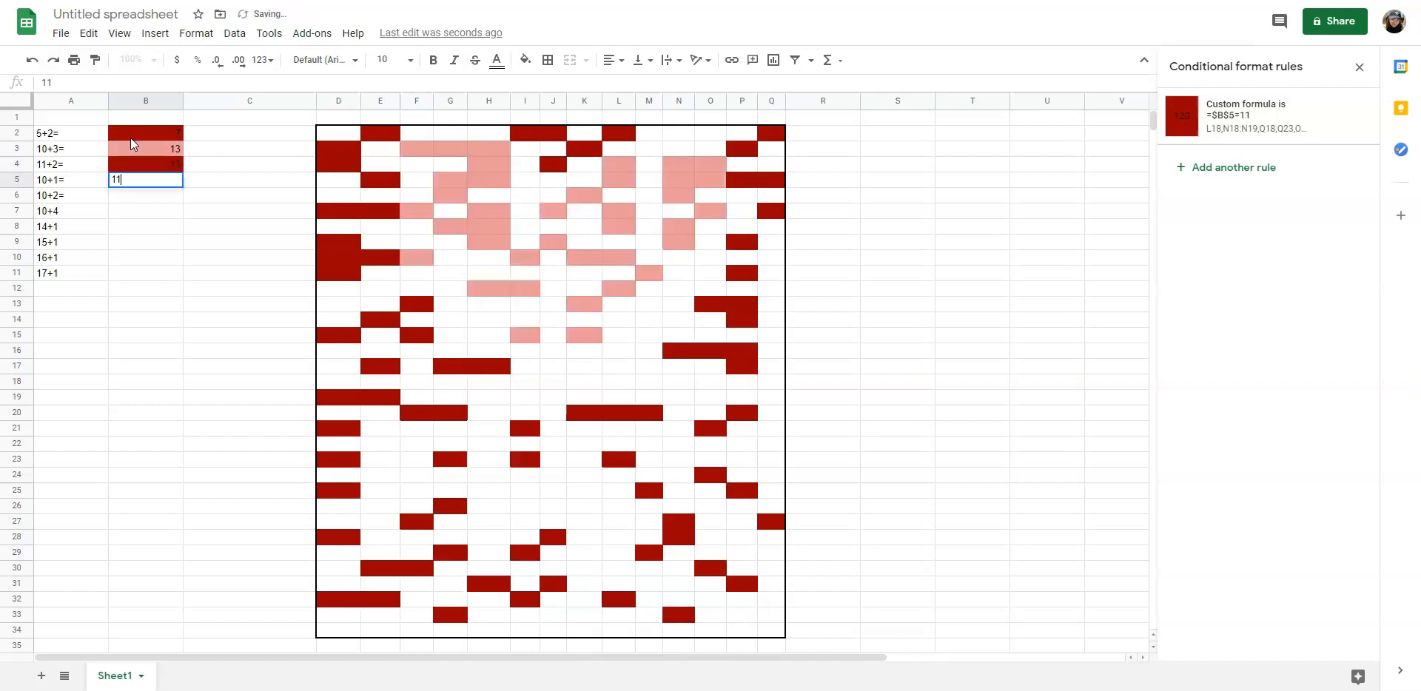
pyautogui.press('Return')
# Step: Fill in the remaining answers 12, 14, 15, 16, 17 and 18 in cells B6 to B11
pyautogui.write('12')
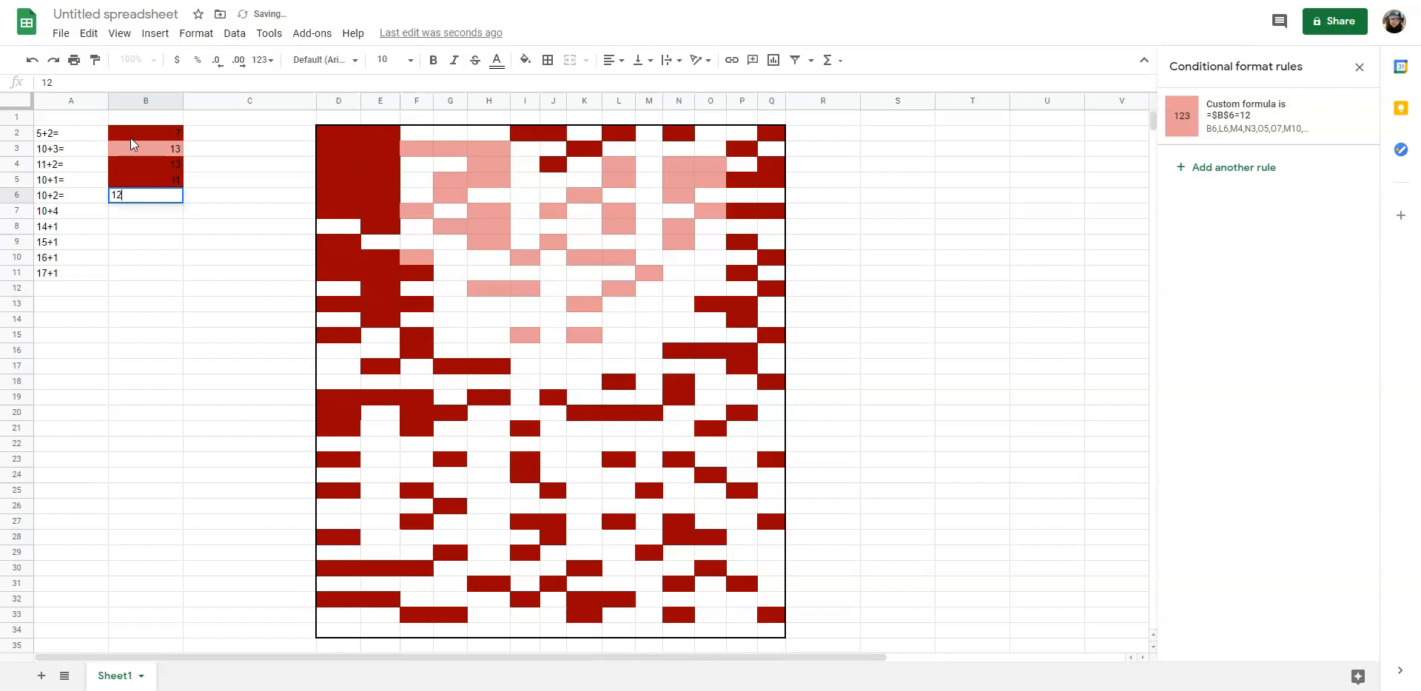
pyautogui.press('Return')
pyautogui.write('14')
pyautogui.press('Return')
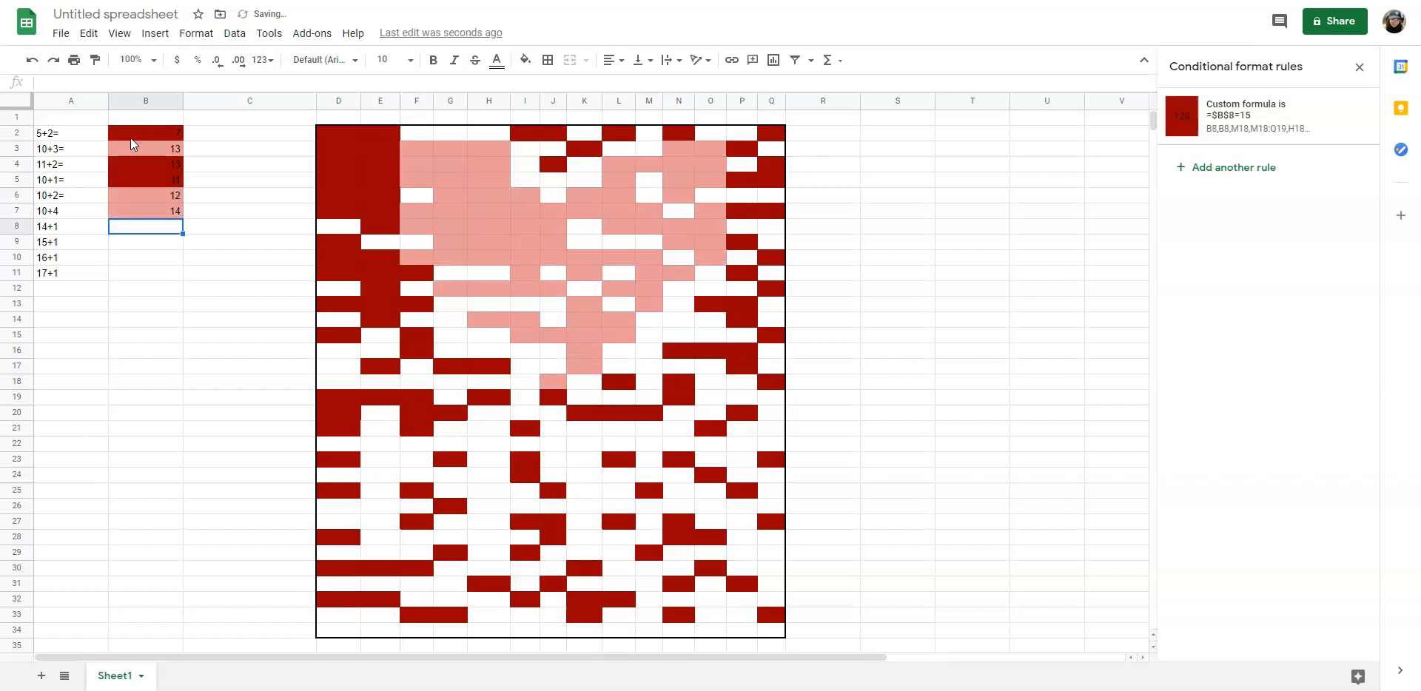
pyautogui.write('15')
pyautogui.press('Return')
pyautogui.write('16')
pyautogui.press('Return')
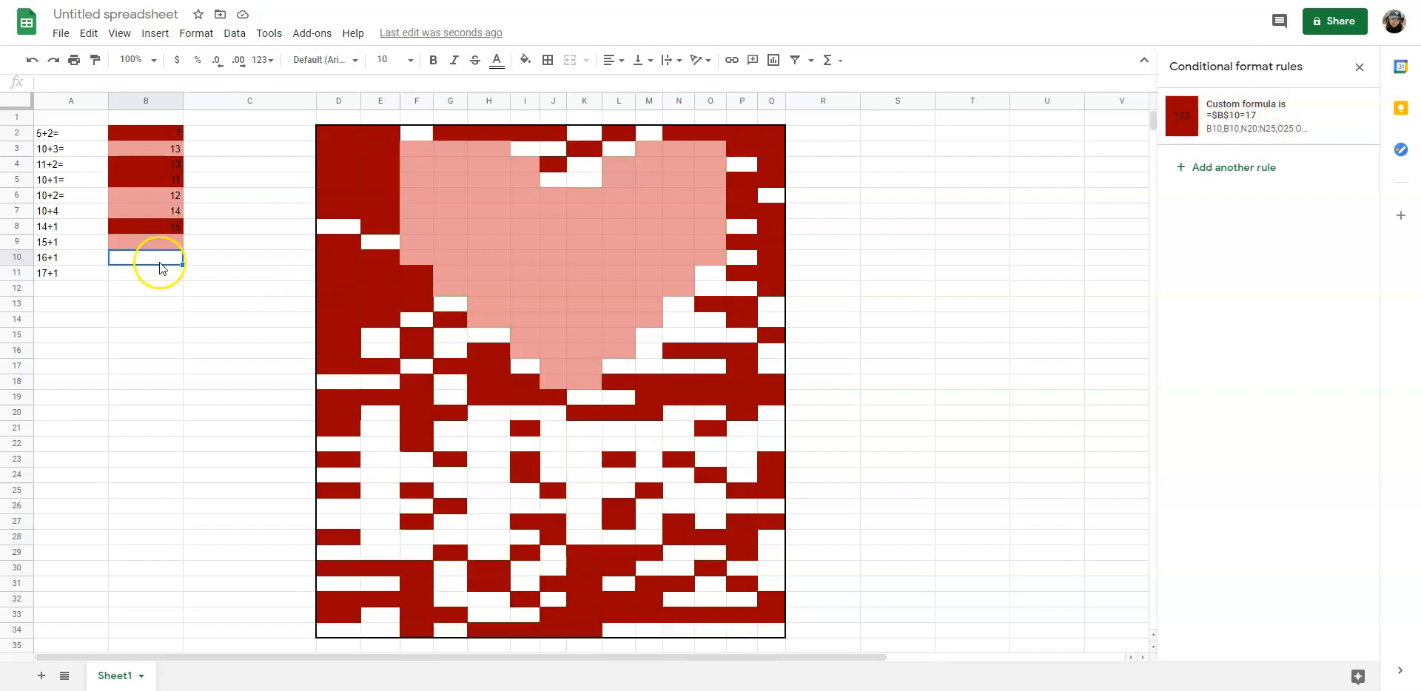
pyautogui.write('17')
pyautogui.press('Return')
pyautogui.write('18')
pyautogui.press('Return')
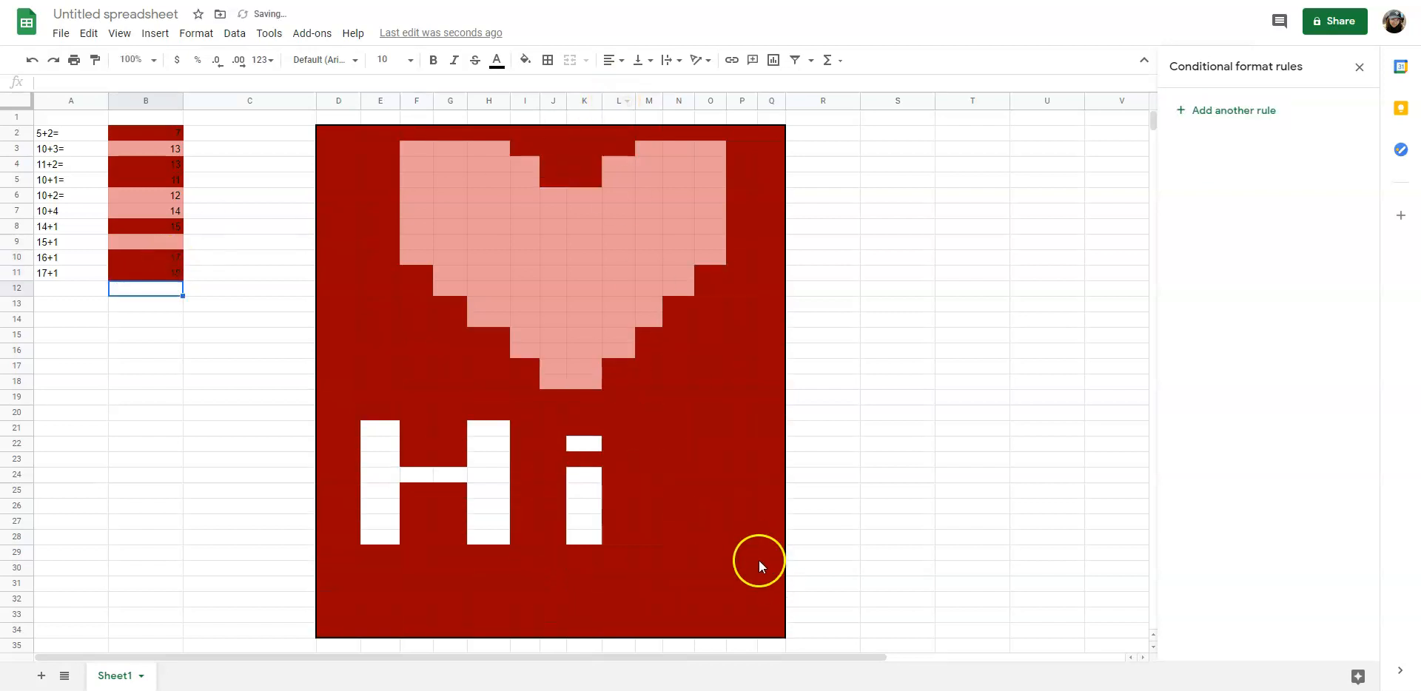
# Step: Widen column Q and column C slightly to adjust the picture's size and placement
pyautogui.click(144, 180)
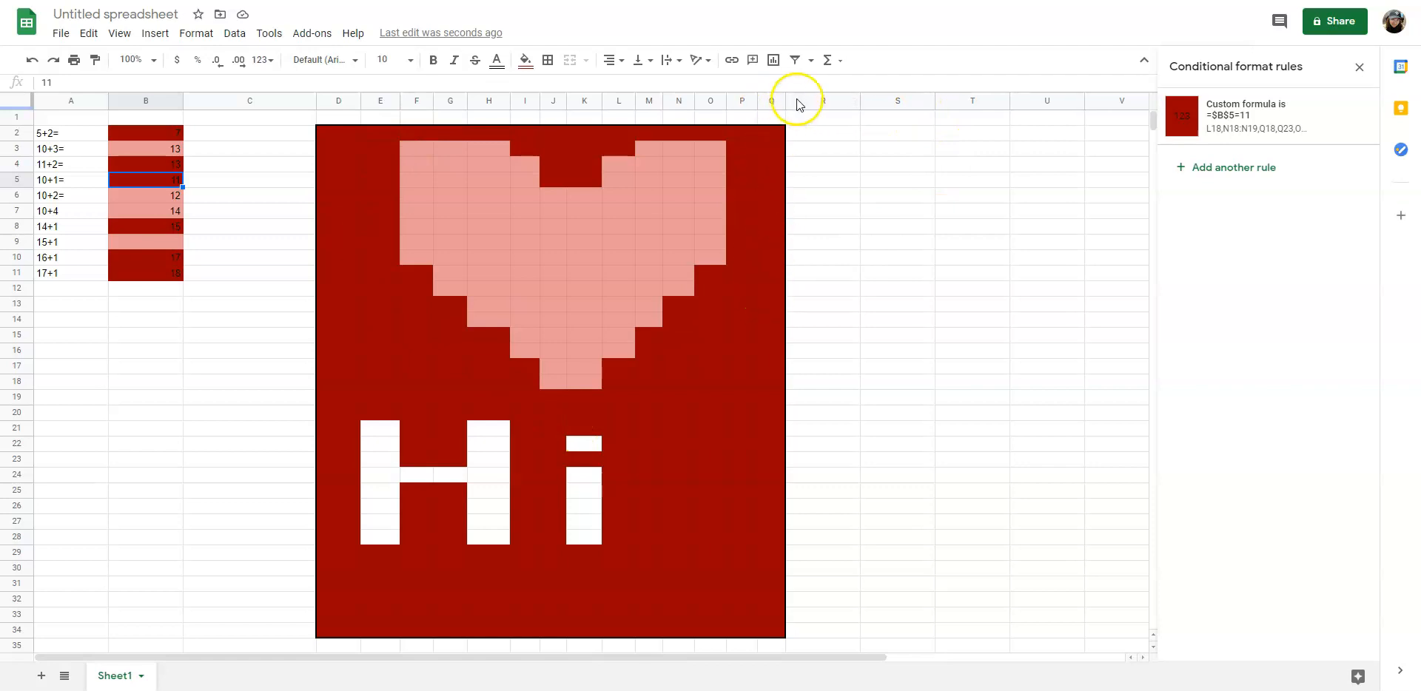
pyautogui.moveTo(784, 98); pyautogui.dragTo(794, 100)
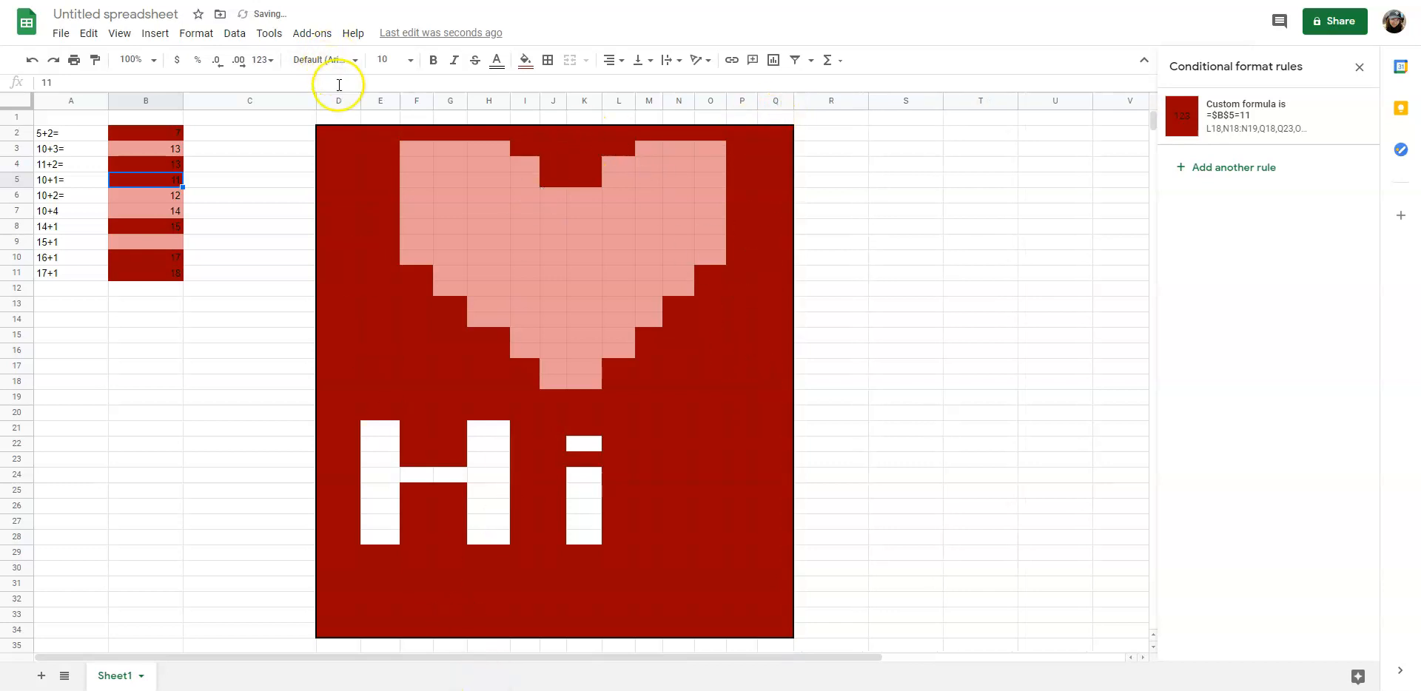
pyautogui.rightClick(305, 104)
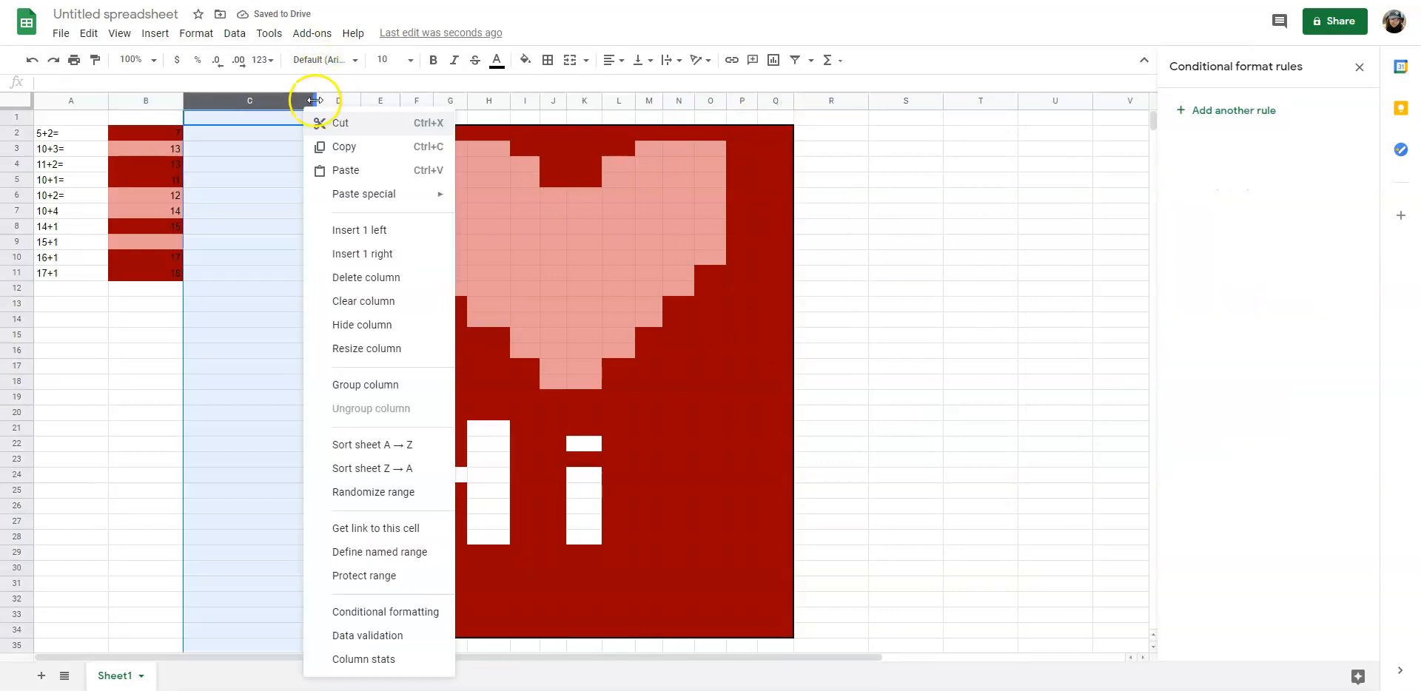
pyautogui.click(420, 106)
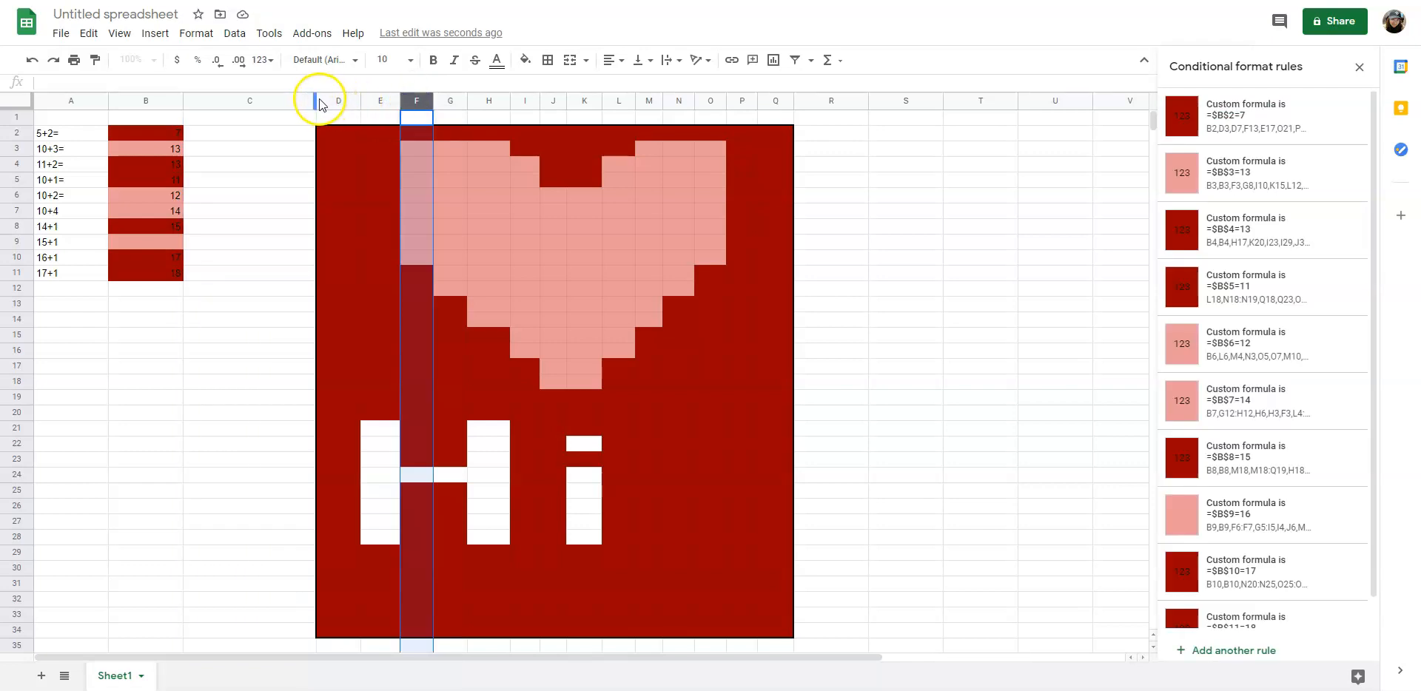
pyautogui.moveTo(326, 102); pyautogui.dragTo(795, 580)
# Step: Look through the range options for the picture cells D2:Q34, including protecting the range, without applying any
pyautogui.click(820, 210)
pyautogui.rightClick(756, 508)
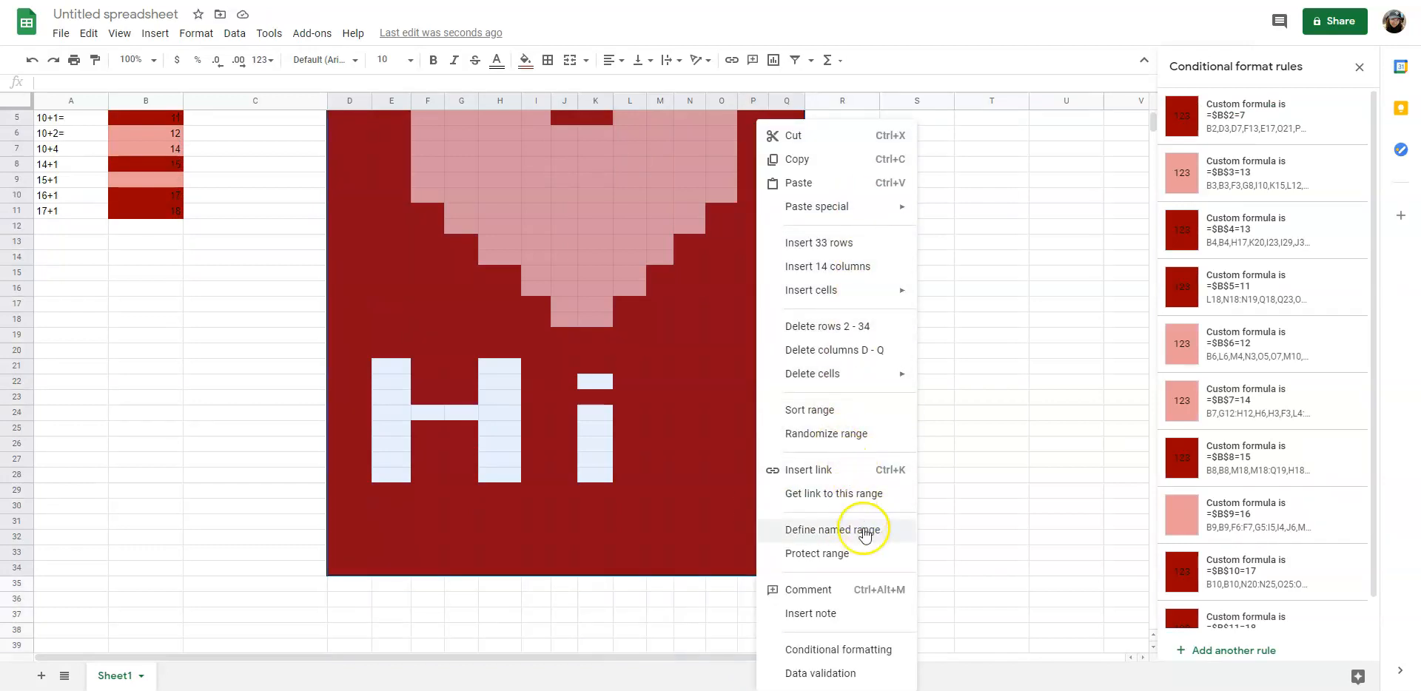
pyautogui.click(992, 443)
pyautogui.scroll(2, 851, 265)
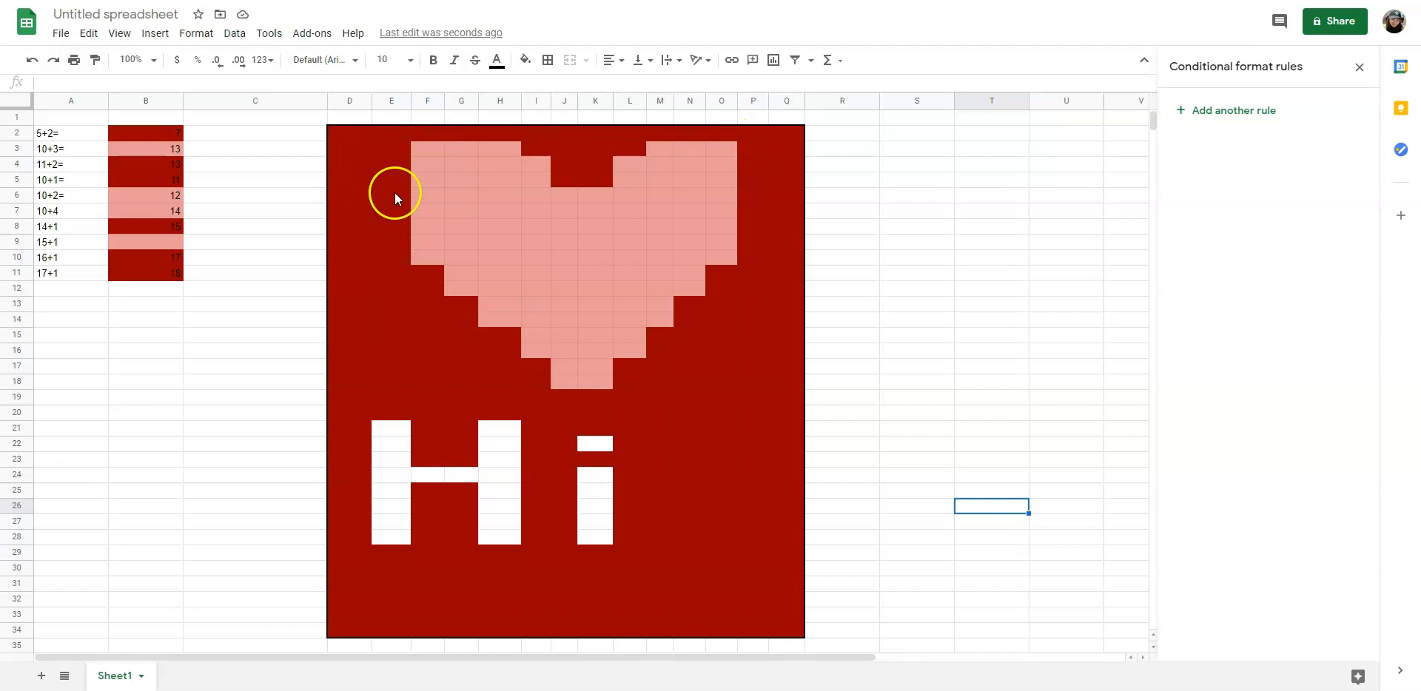
# Step: Inspect which conditional formatting rule colours individual background cells such as E4 and O18
pyautogui.click(393, 165)
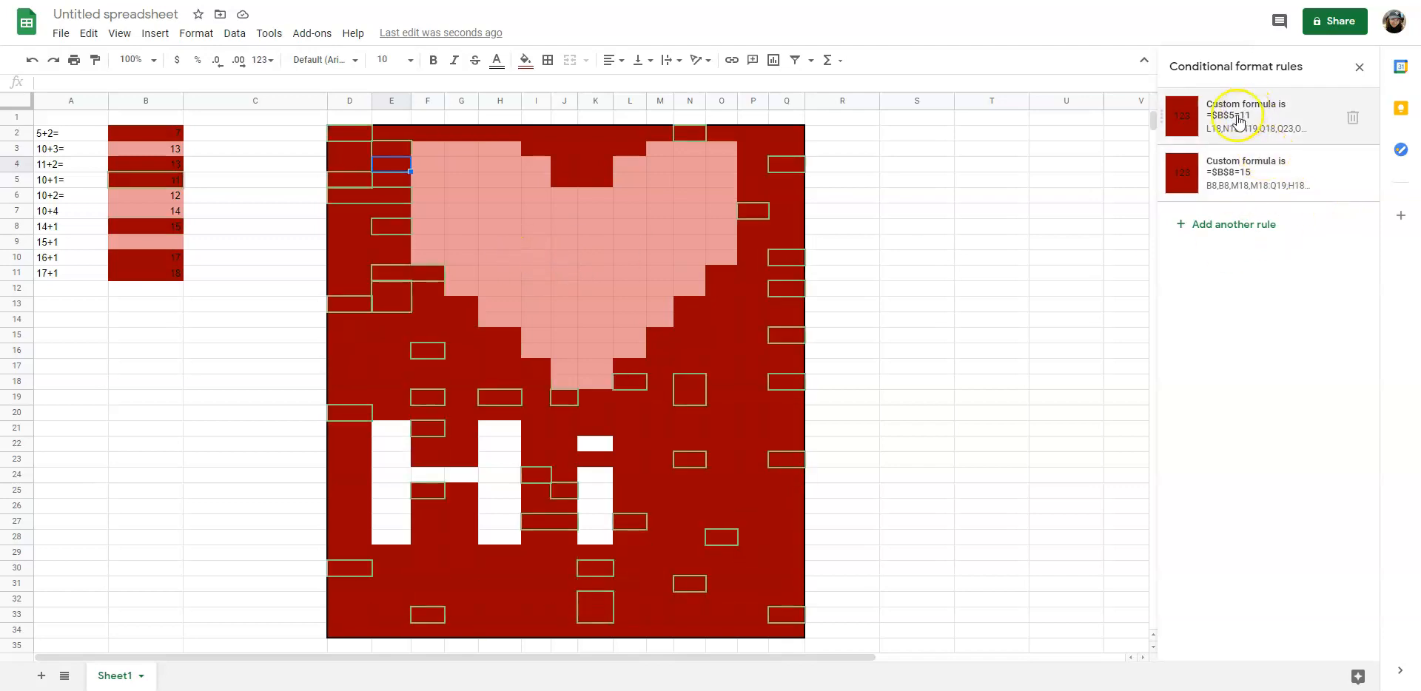
pyautogui.click(758, 289)
pyautogui.click(716, 383)
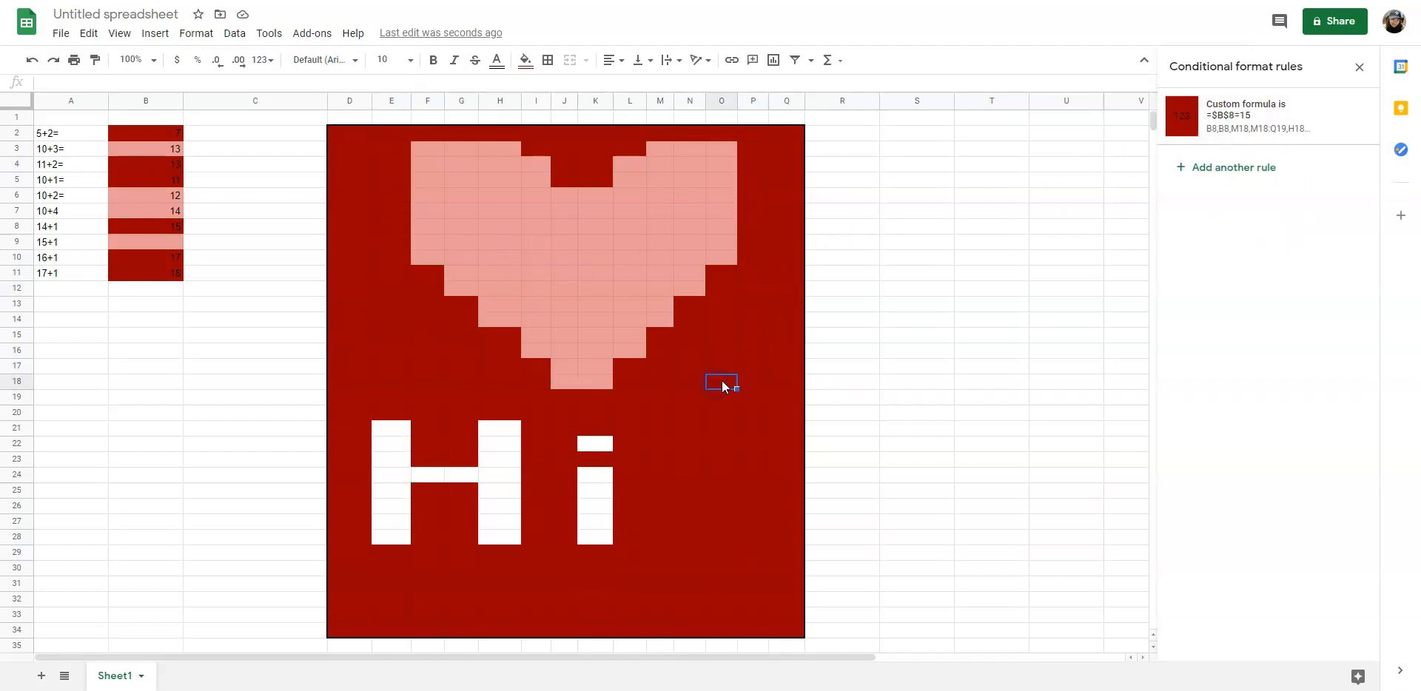